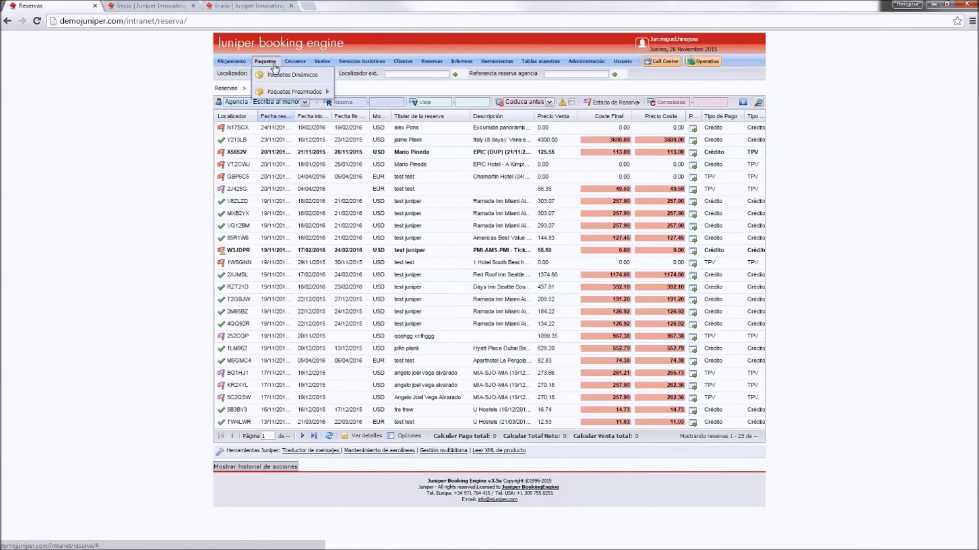
# Step: Open the dynamic package "Estancia 5 noches en Dubai + 3 noches en Playa" from the last page of the package list
pyautogui.click(288, 76)
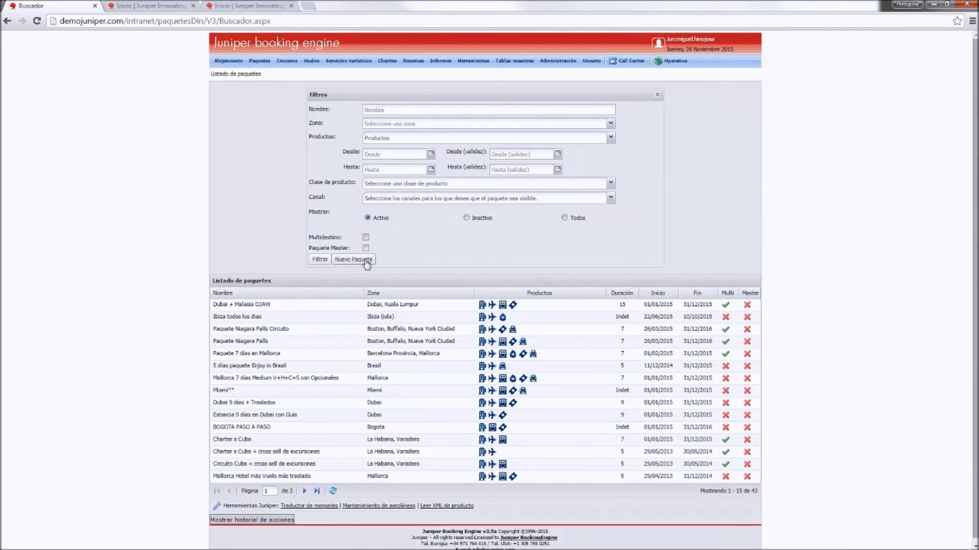
pyautogui.scroll(-1, 377, 268)
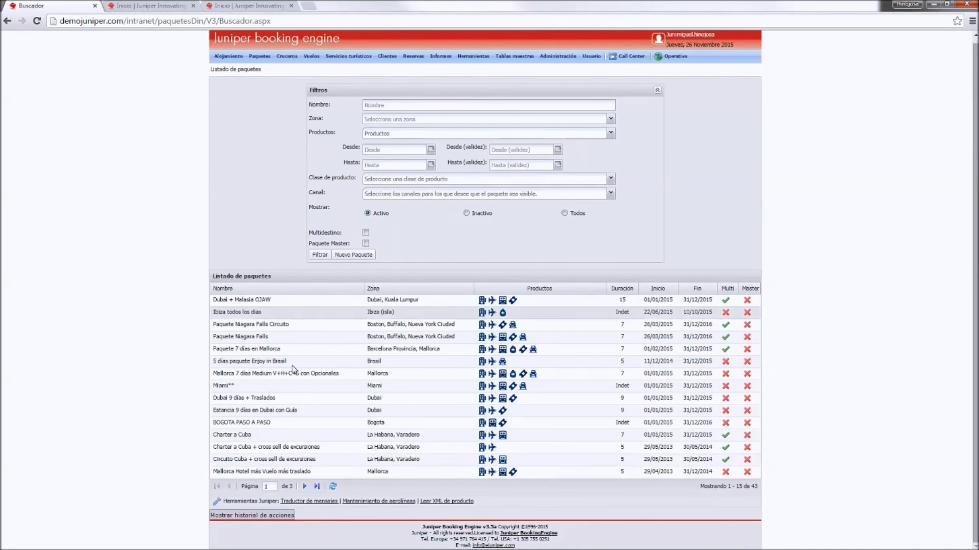
pyautogui.click(305, 487)
pyautogui.click(305, 487)
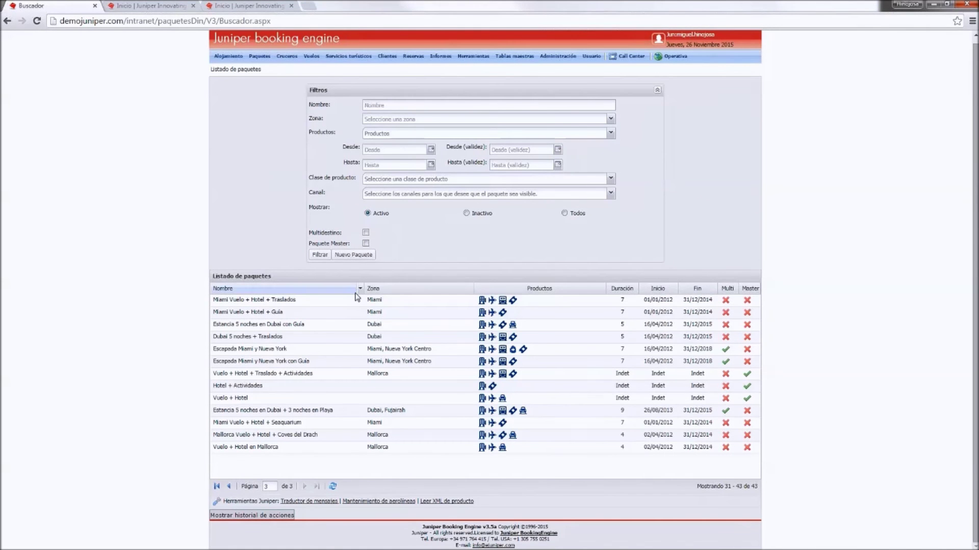
pyautogui.click(340, 412)
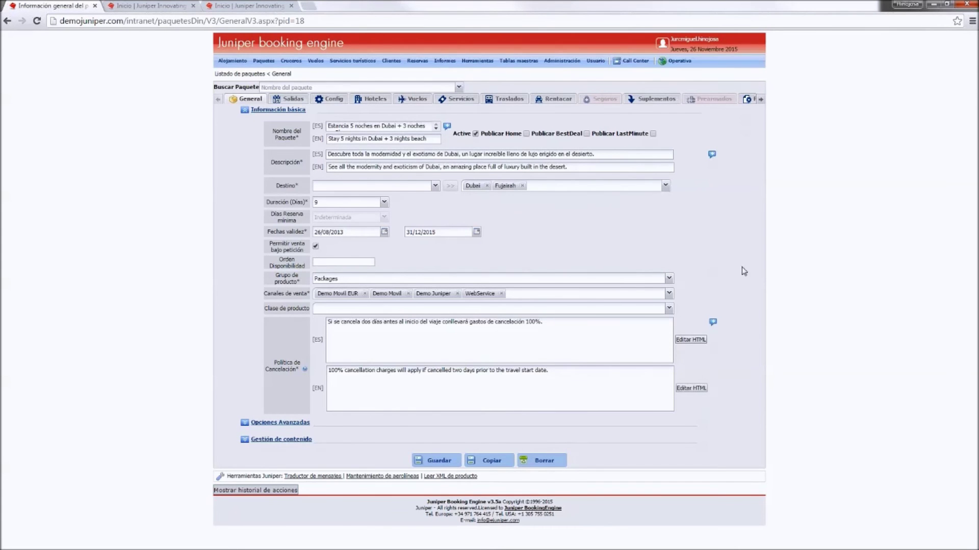
# Step: Open the package's existing Cancellation Policy and review its dates, descriptions, rules, access conditions and related products
pyautogui.click(760, 100)
pyautogui.click(760, 100)
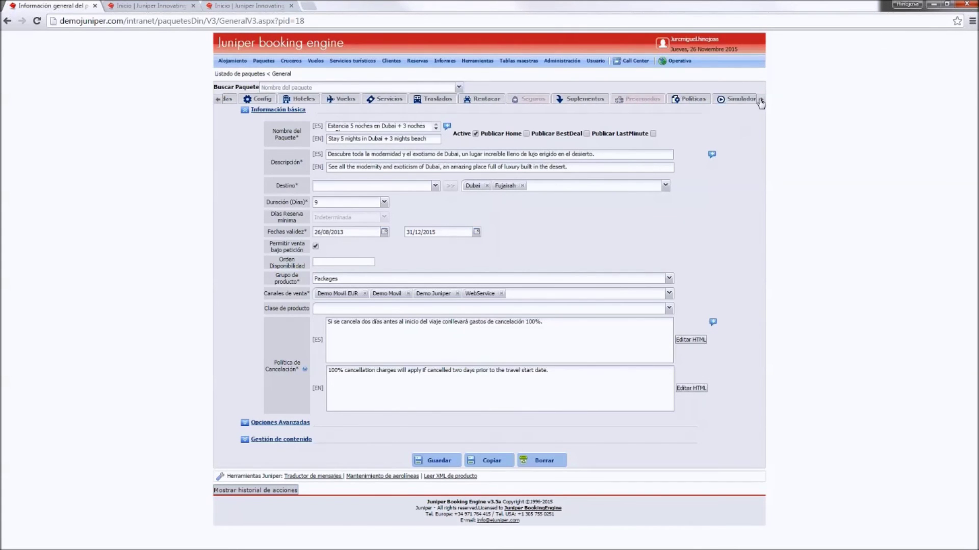
pyautogui.click(690, 99)
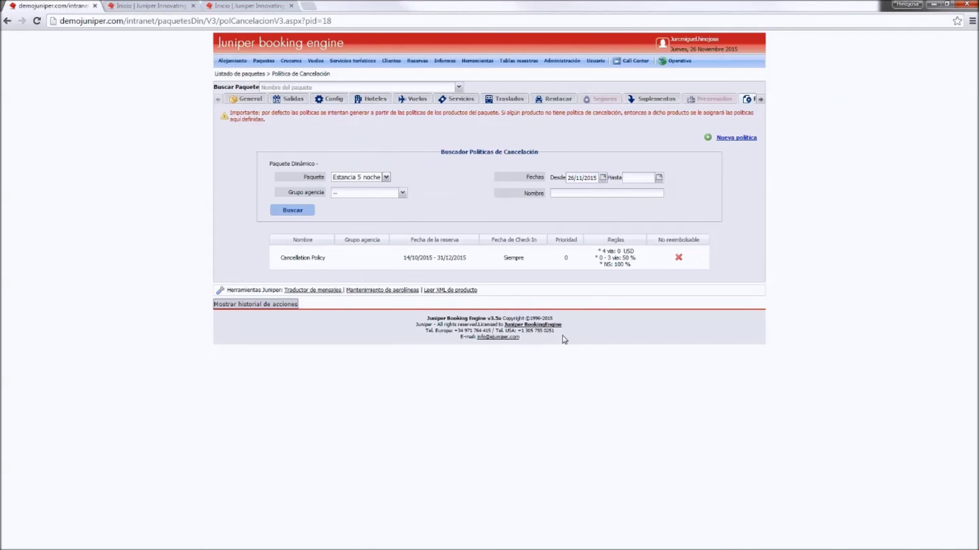
pyautogui.click(736, 143)
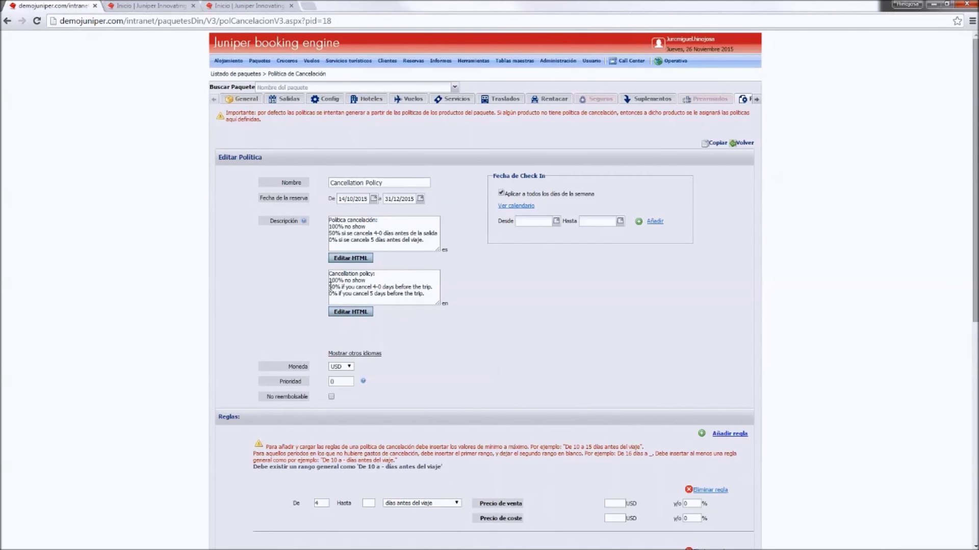
pyautogui.scroll(-5, 329, 287)
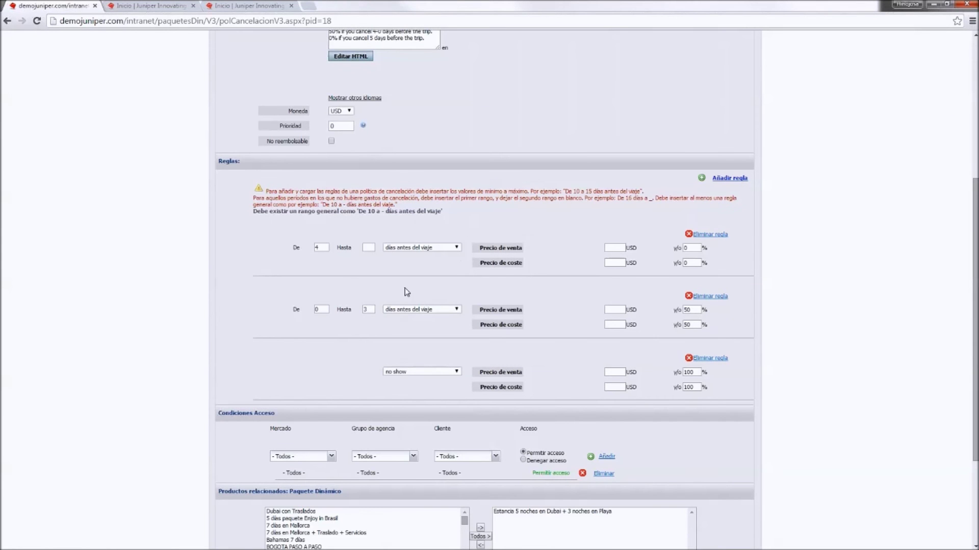
pyautogui.click(452, 248)
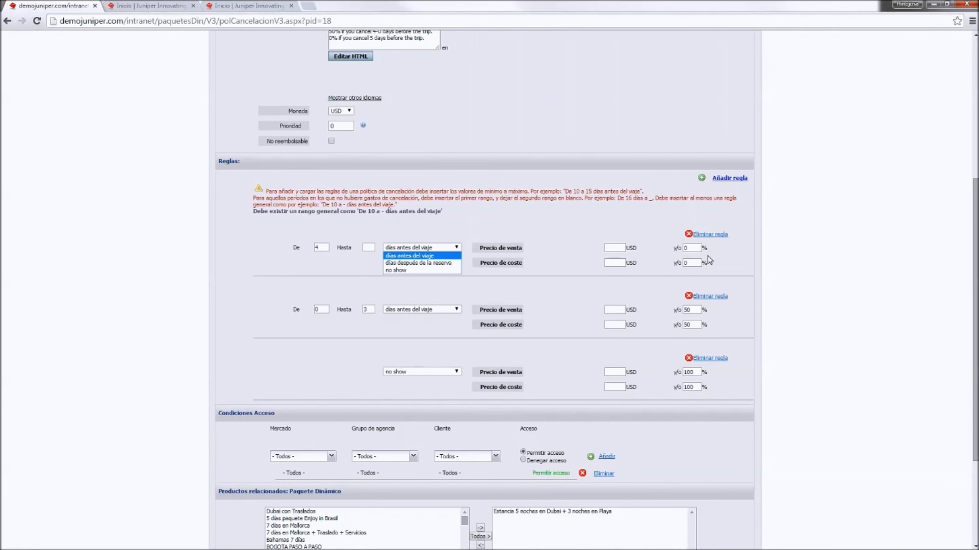
pyautogui.scroll(-3, 705, 277)
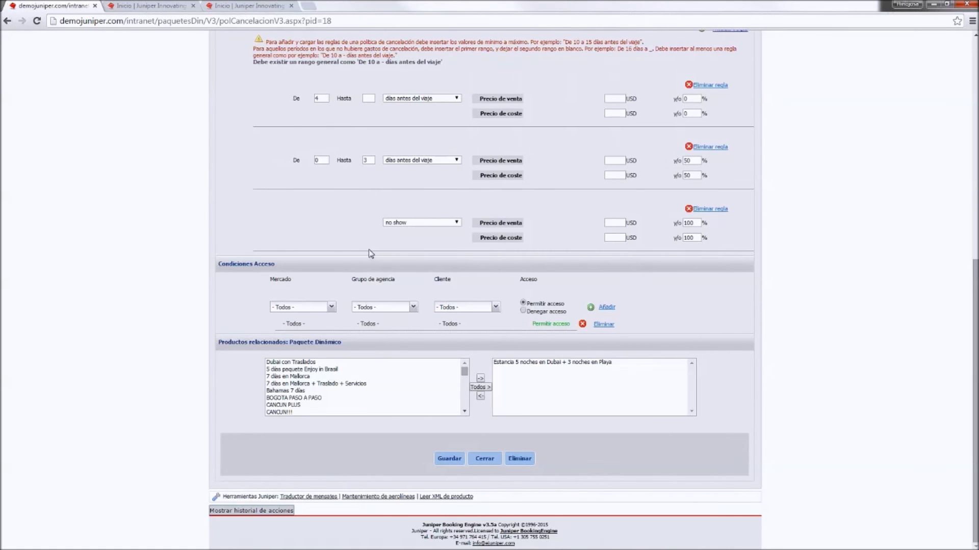
pyautogui.scroll(8, 370, 255)
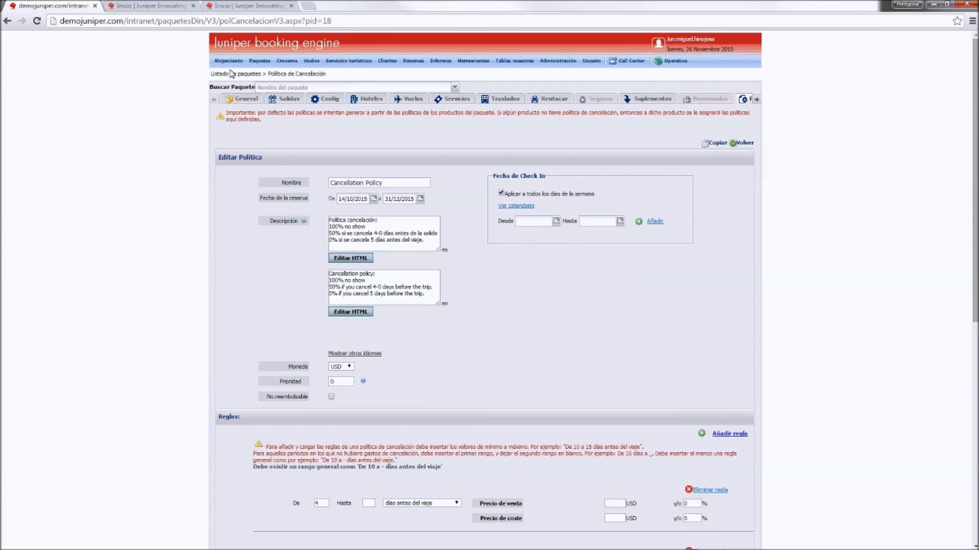
# Step: Review the package's general information and its content management section, including extended description, themes, photos and brochure fields
pyautogui.click(243, 98)
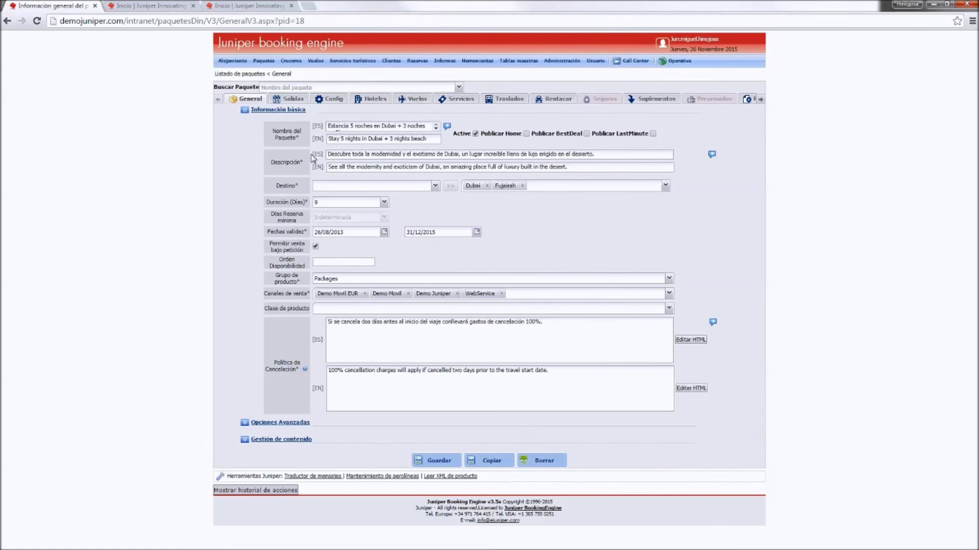
pyautogui.click(293, 441)
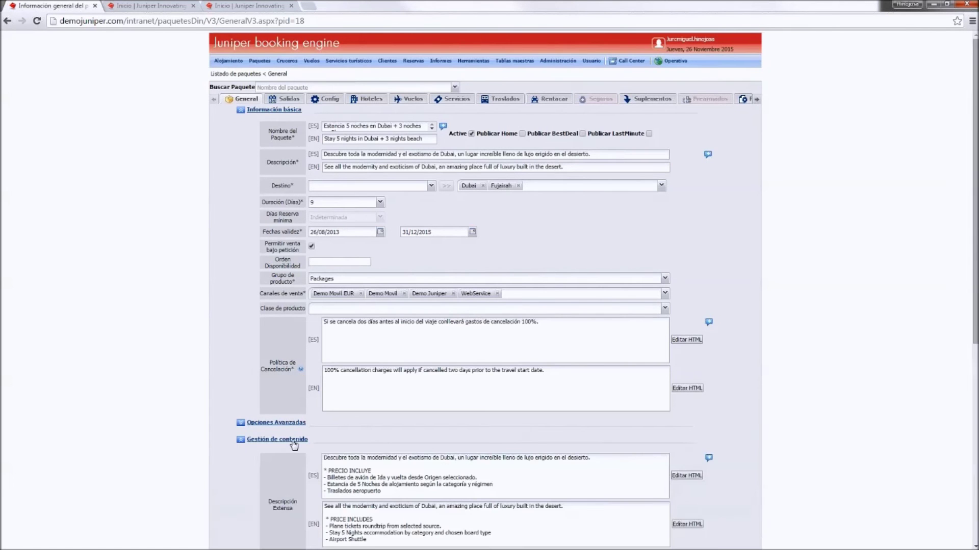
pyautogui.scroll(-7, 294, 445)
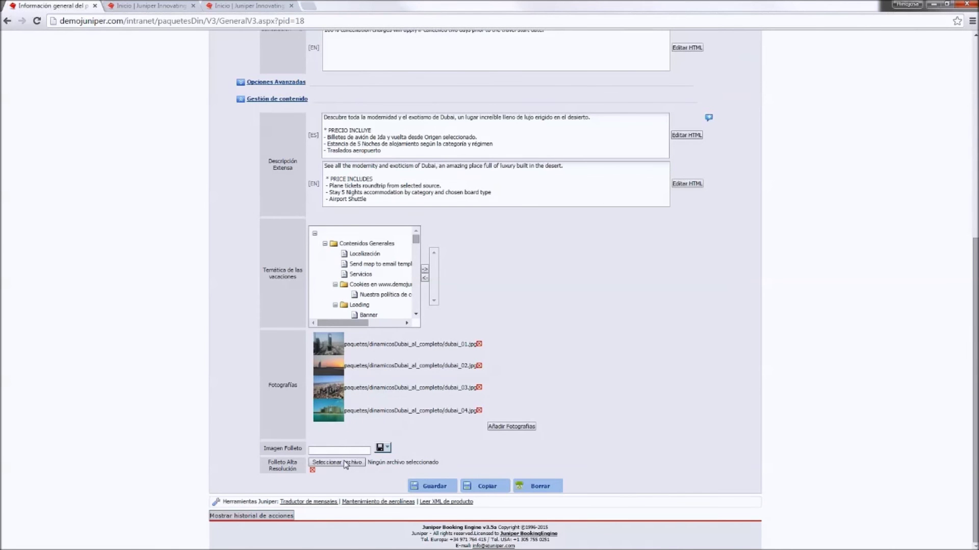
pyautogui.scroll(7, 345, 465)
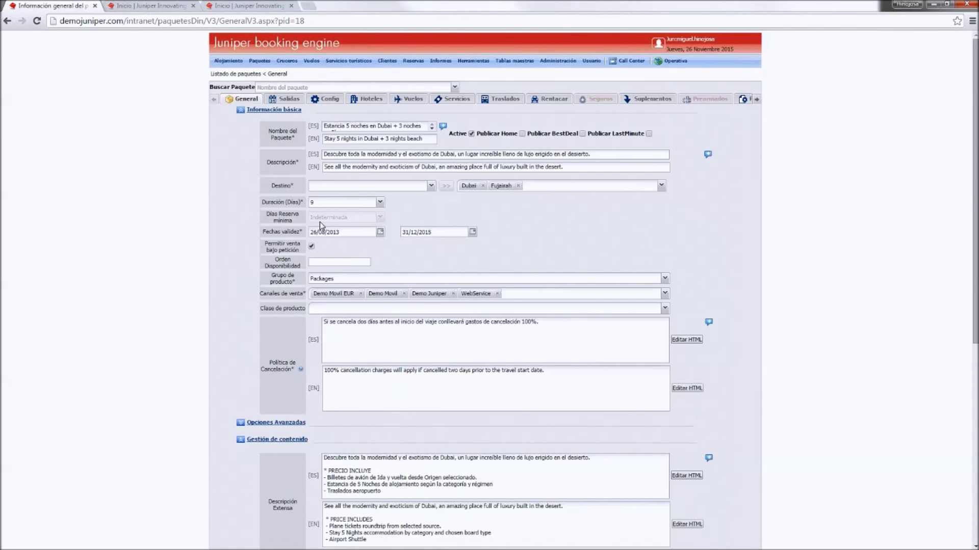
# Step: Review the package's available departure days across its whole validity period
pyautogui.click(287, 99)
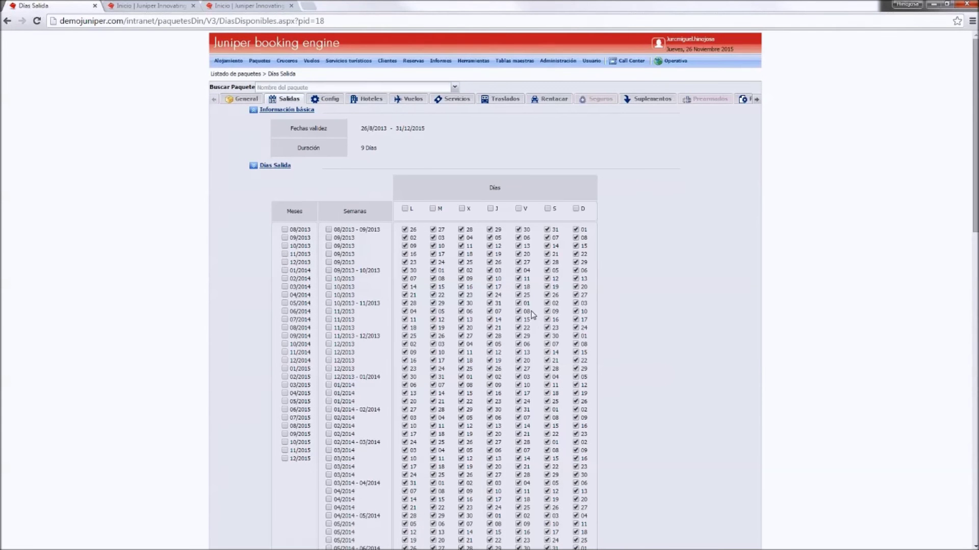
pyautogui.scroll(-1, 560, 352)
pyautogui.scroll(1, 581, 372)
pyautogui.scroll(-15, 598, 390)
pyautogui.scroll(15, 612, 403)
# Step: Add a service product to day 2 of the Dubai stay in the package configuration and name it "servicios opcionales"
pyautogui.click(324, 99)
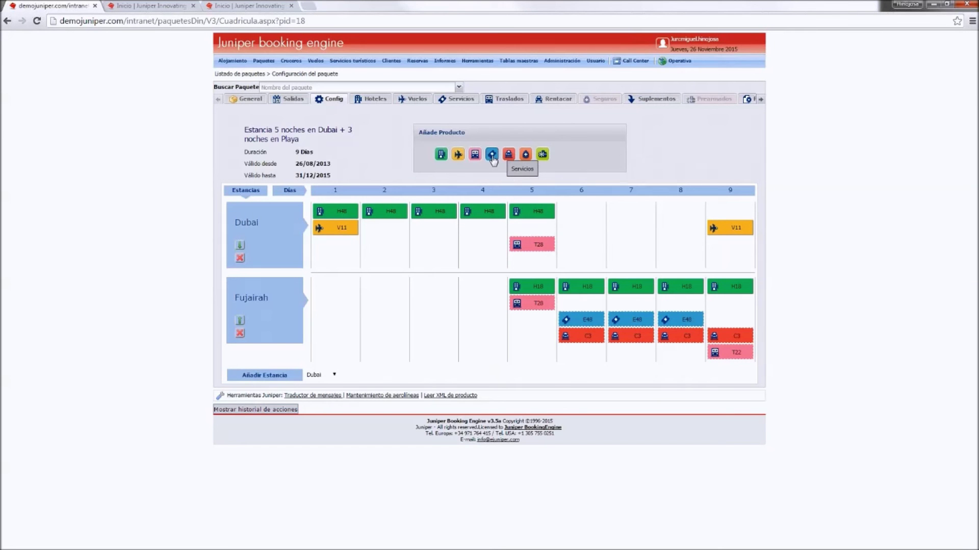
pyautogui.moveTo(493, 159); pyautogui.dragTo(389, 242)
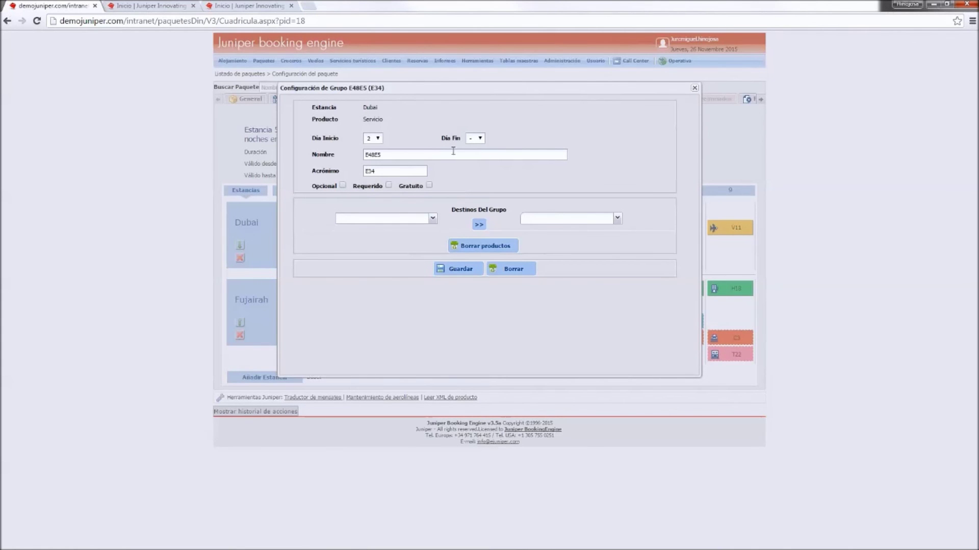
pyautogui.doubleClick(387, 156)
pyautogui.moveTo(387, 156); pyautogui.dragTo(300, 145)
pyautogui.write('servicios opcionales')
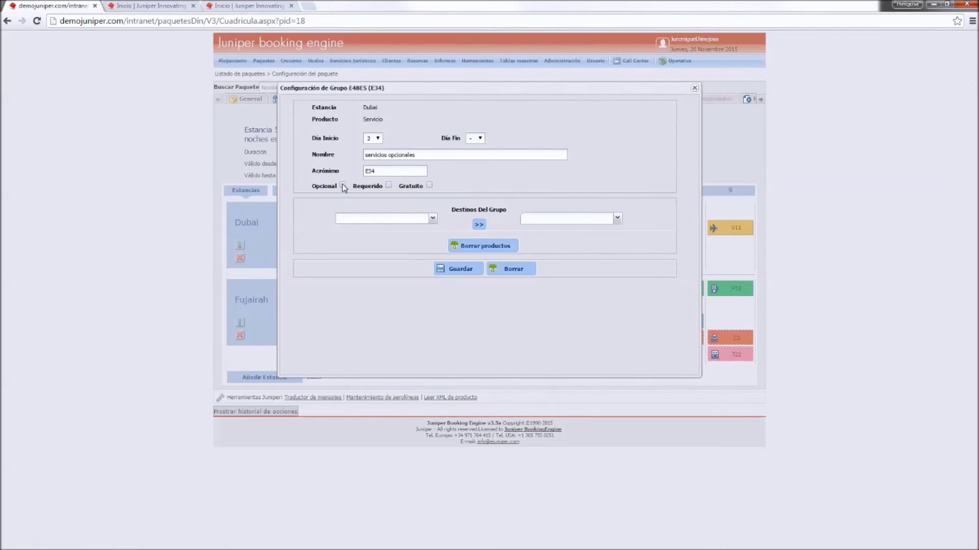
# Step: Mark the service group as optional, add Dubai (Emiratos Arabes) as its destination and save the group
pyautogui.click(367, 221)
pyautogui.write('dub')
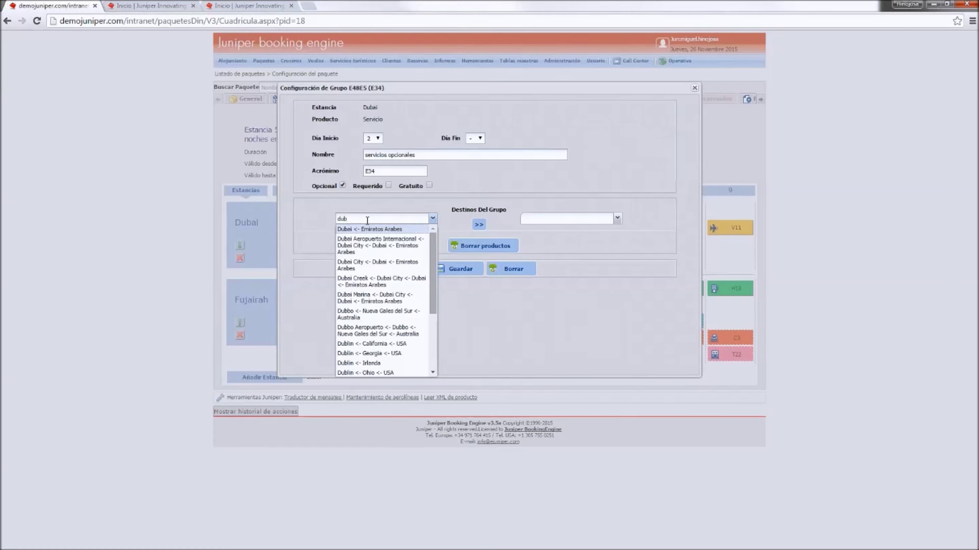
pyautogui.click(372, 230)
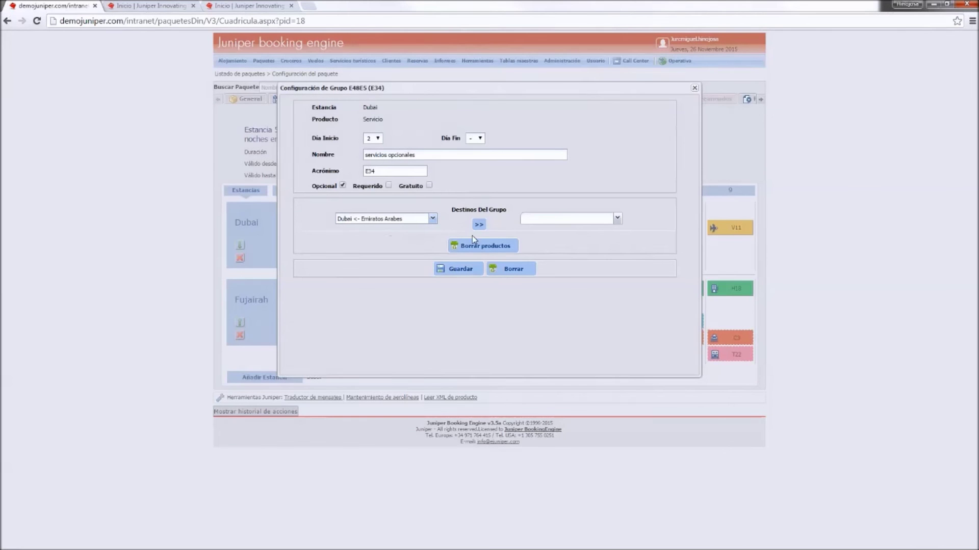
pyautogui.click(481, 224)
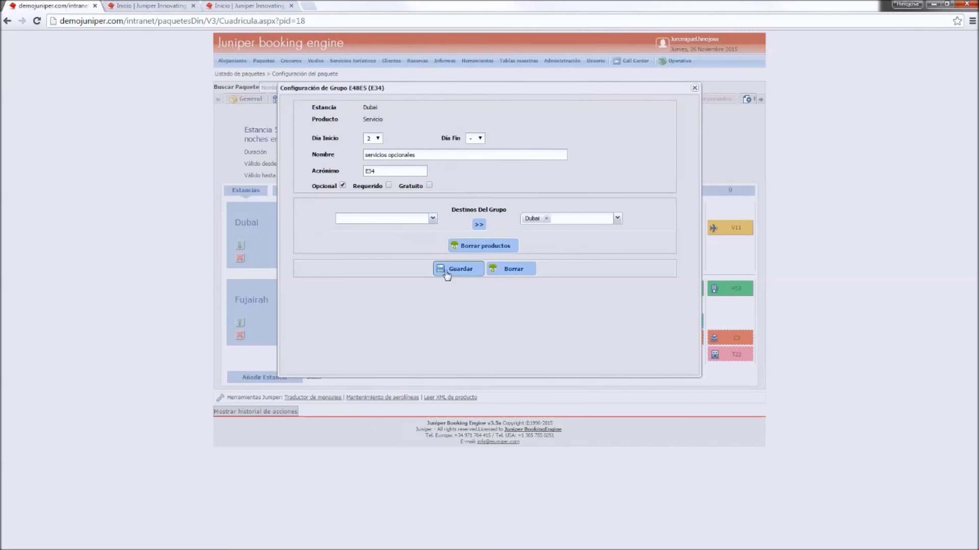
pyautogui.click(471, 274)
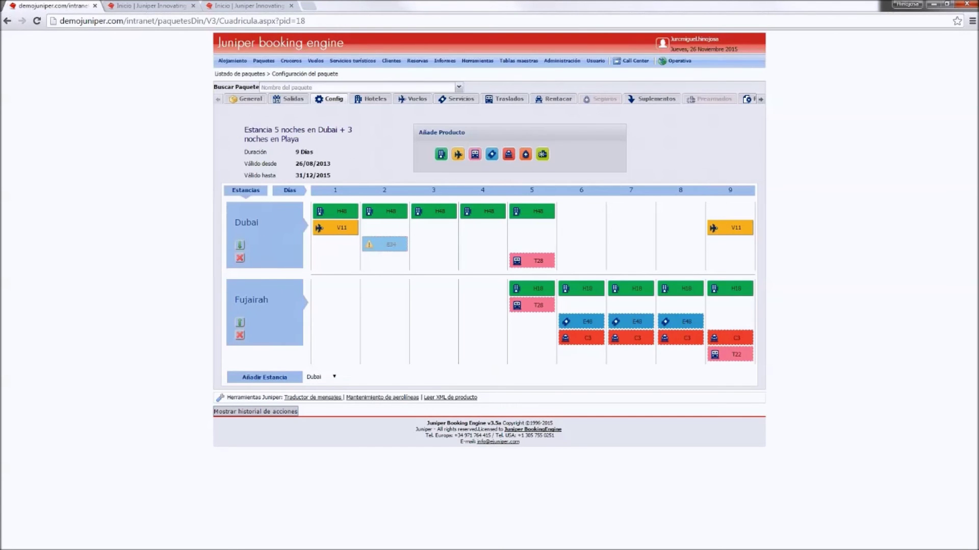
# Step: Add the provider Servicios GTA for destination Dubai to the "servicios opcionales" service group
pyautogui.moveTo(400, 249)
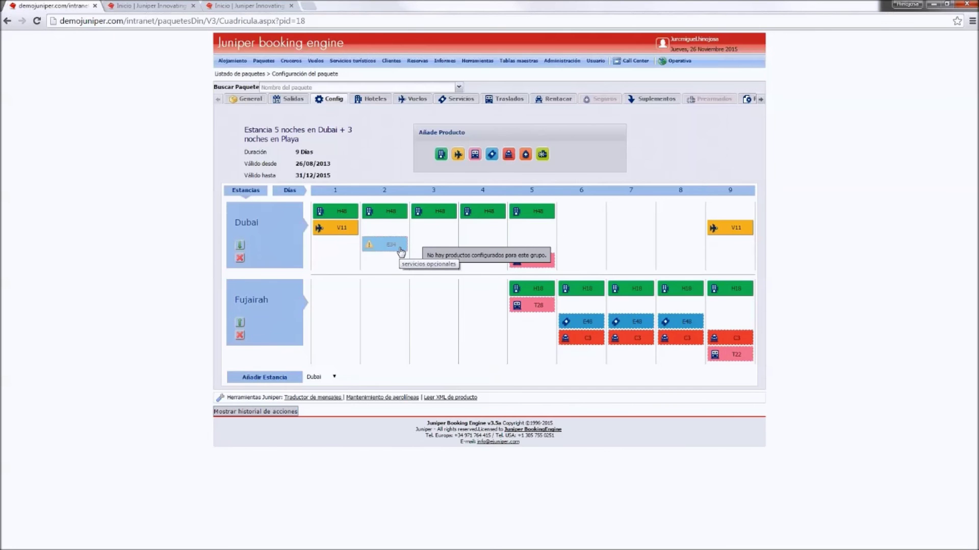
pyautogui.click(451, 101)
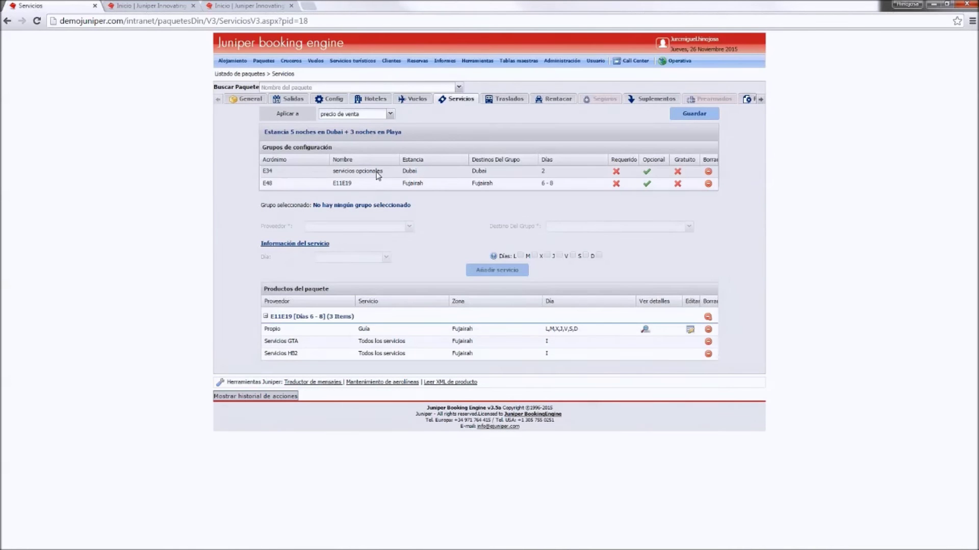
pyautogui.click(378, 173)
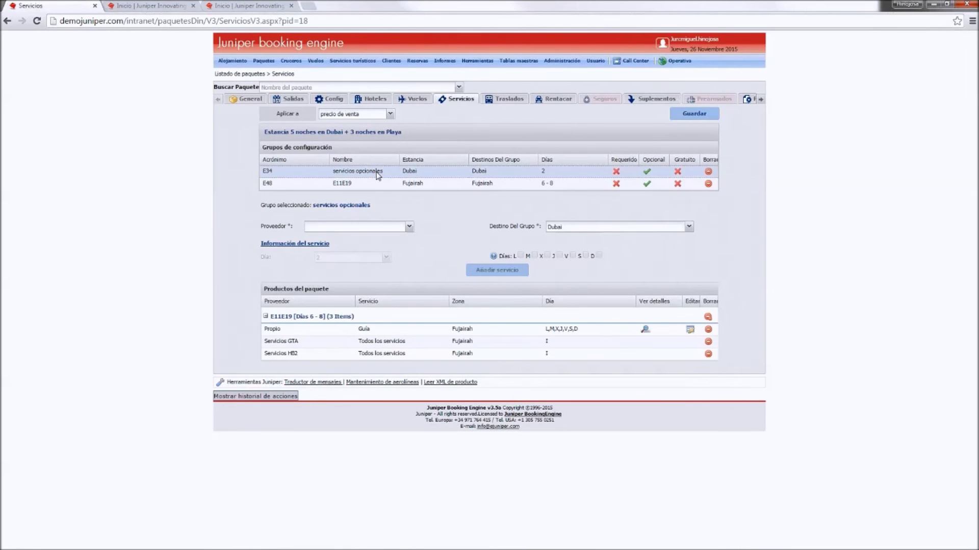
pyautogui.click(410, 227)
pyautogui.click(398, 256)
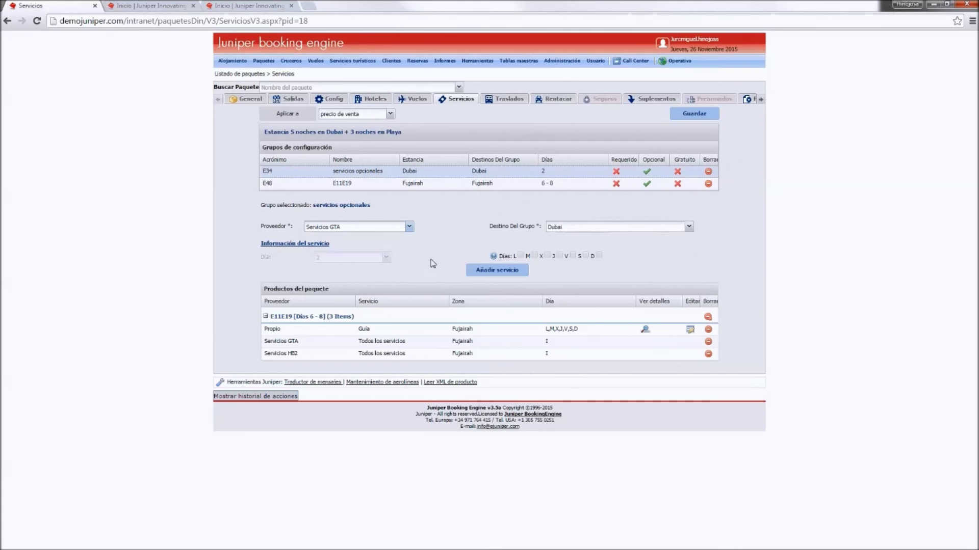
pyautogui.click(497, 270)
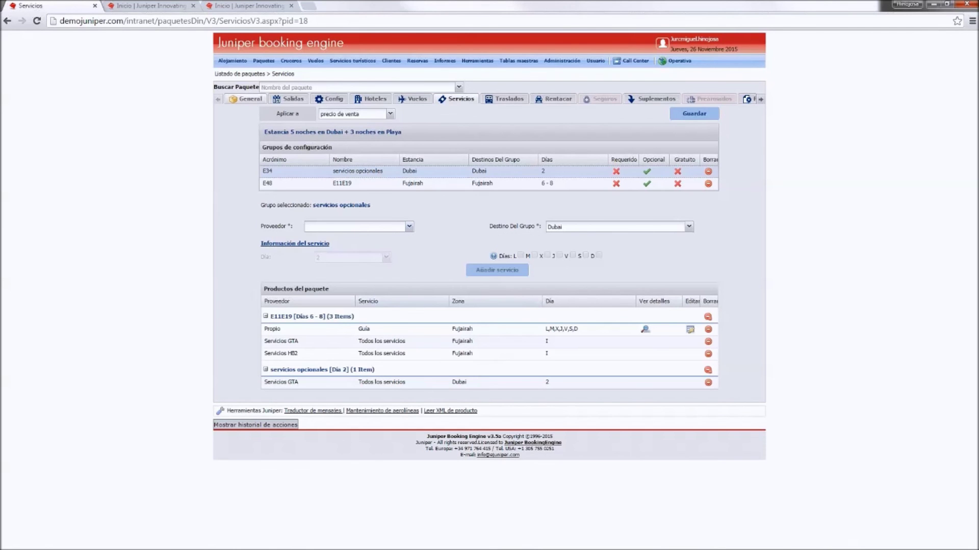
# Step: Check the package grid and view the settings of the Dubai stay's flight group V11
pyautogui.click(329, 99)
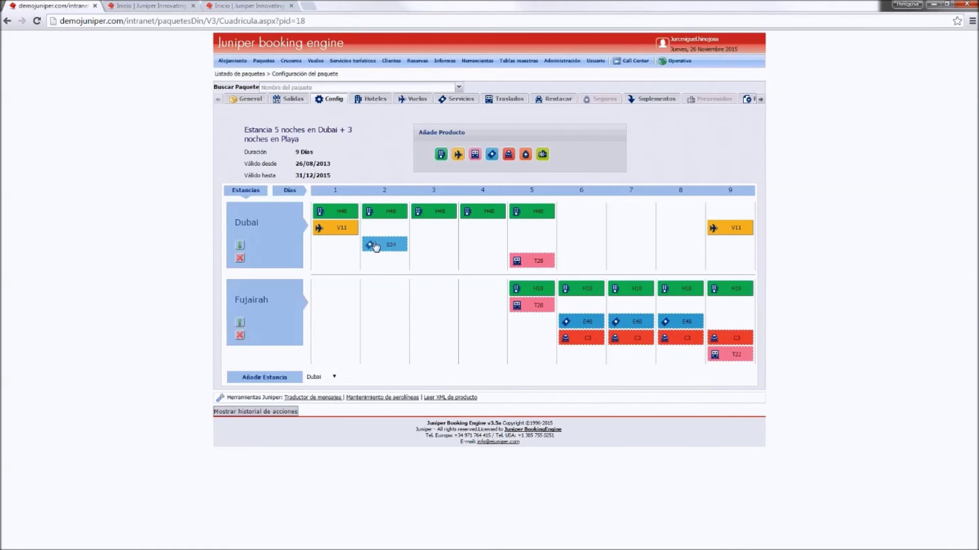
pyautogui.click(335, 228)
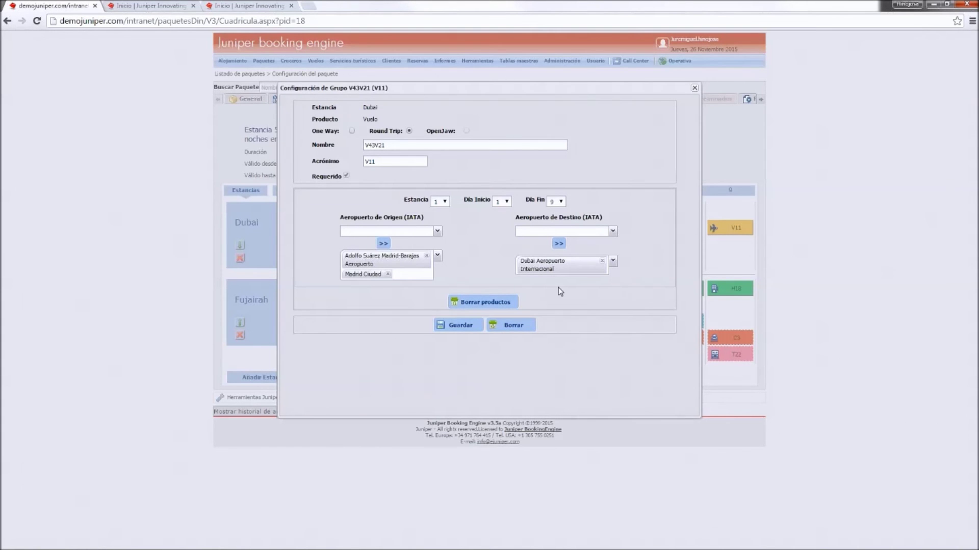
pyautogui.click(694, 87)
# Step: Select the Dubai flight group V43V21 and examine its charter, external flight and filter options
pyautogui.click(412, 99)
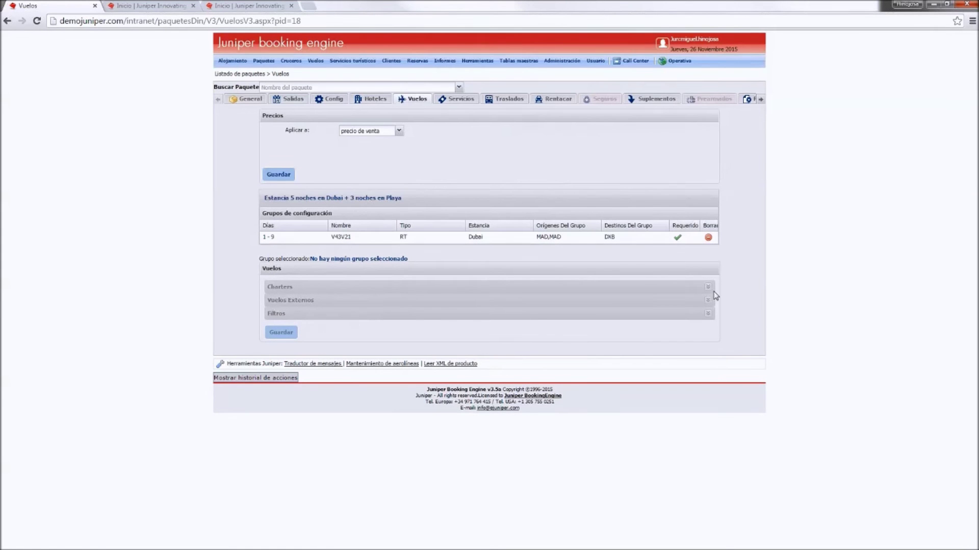
pyautogui.click(434, 240)
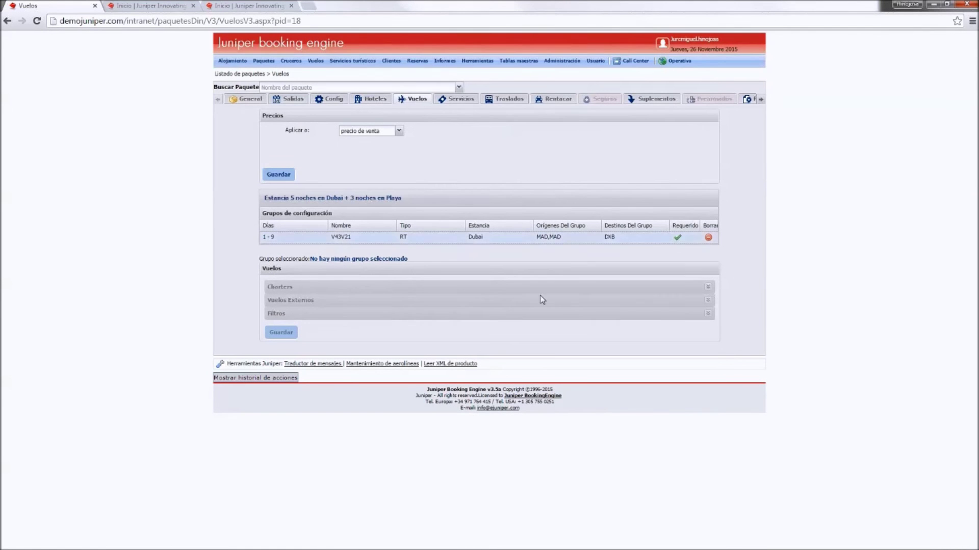
pyautogui.click(707, 289)
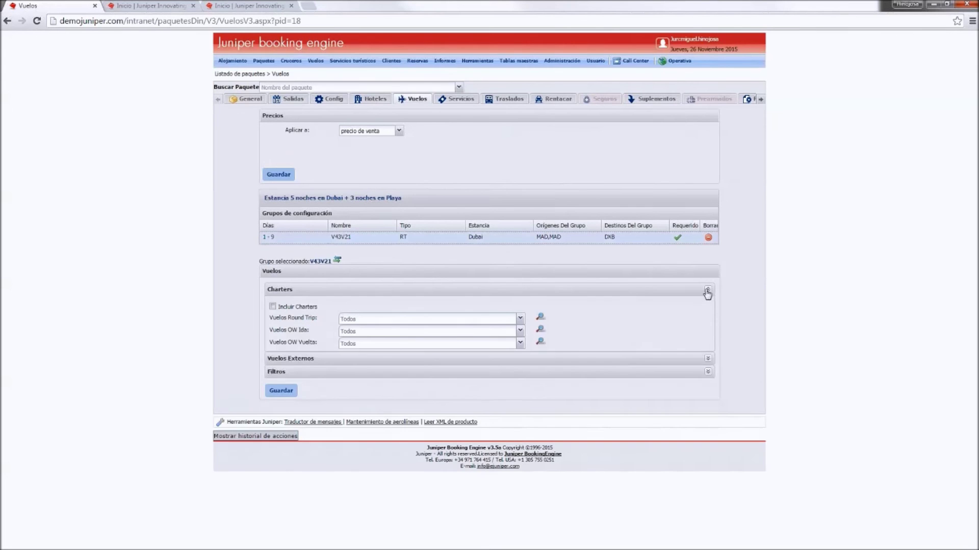
pyautogui.click(707, 359)
pyautogui.scroll(-3, 710, 389)
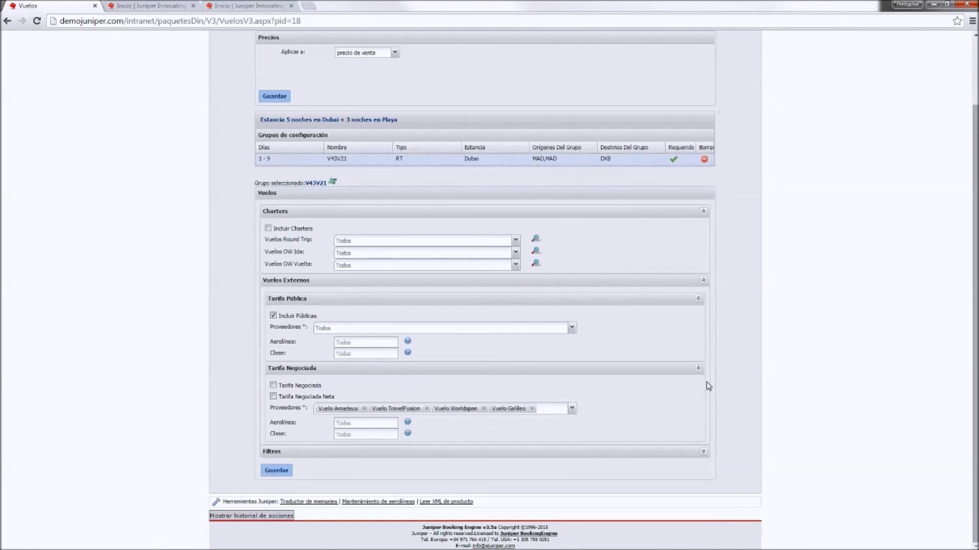
pyautogui.click(703, 452)
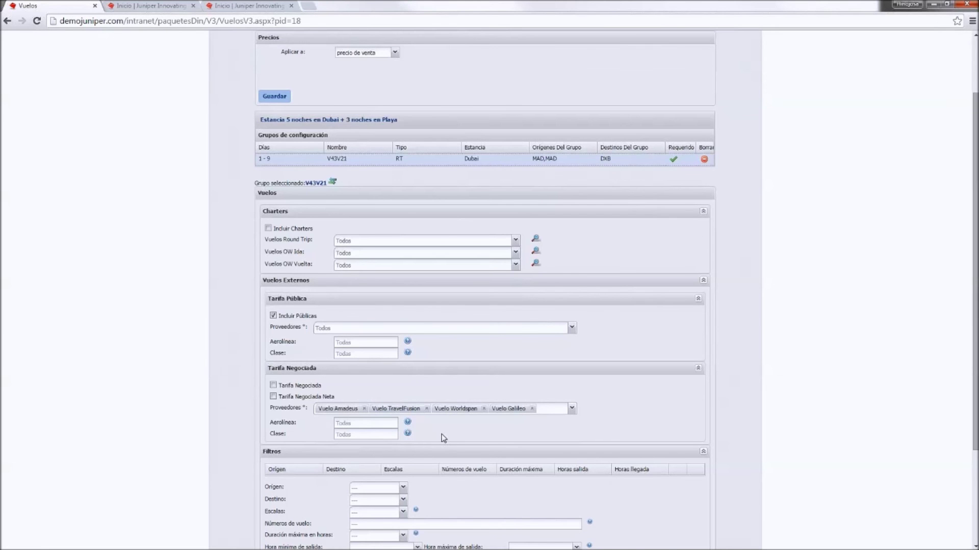
# Step: Return to the package's configuration grid and view the settings of the Dubai stay's hotel group H48
pyautogui.scroll(2, 436, 439)
pyautogui.click(326, 99)
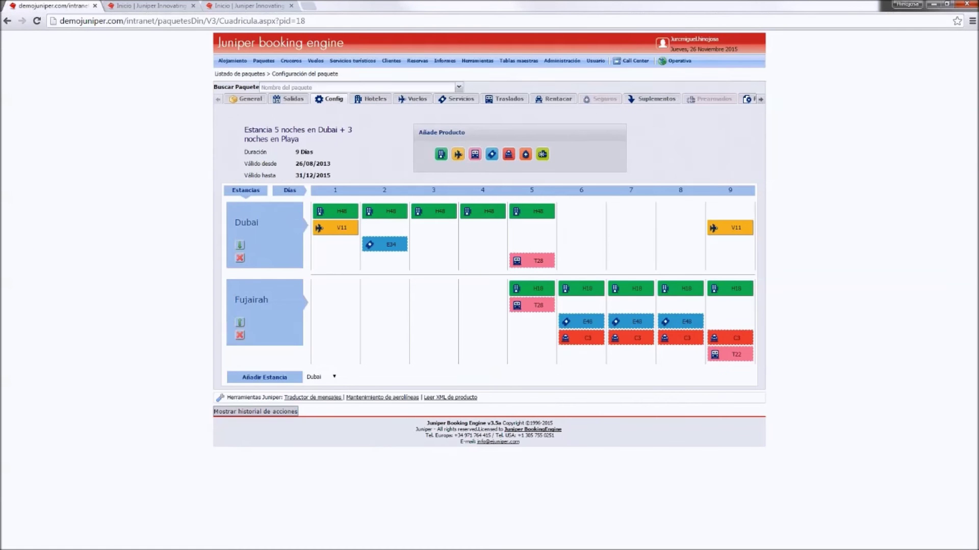
pyautogui.moveTo(336, 211); pyautogui.dragTo(357, 229)
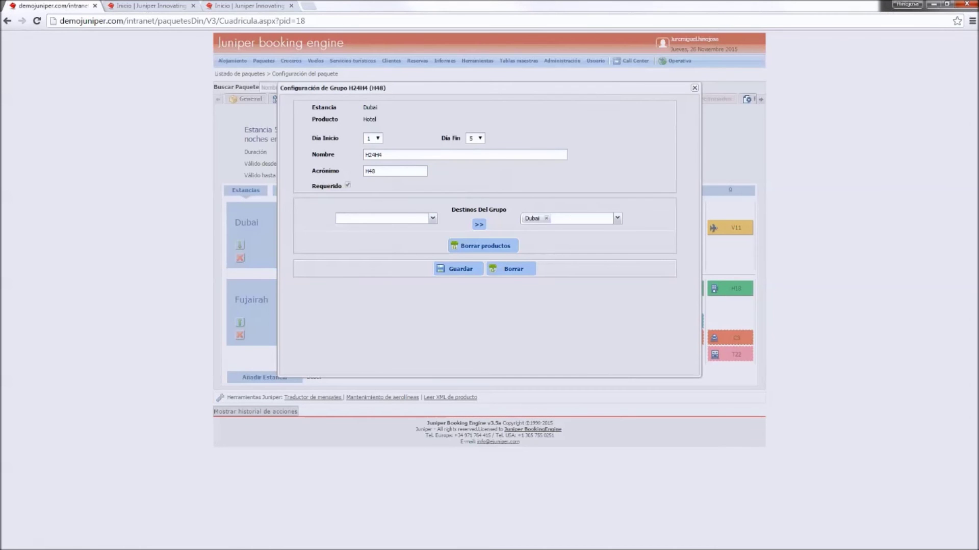
pyautogui.click(694, 88)
# Step: Set the package's hotel pricing to apply to precio de coste and view the markup and product group options
pyautogui.click(375, 100)
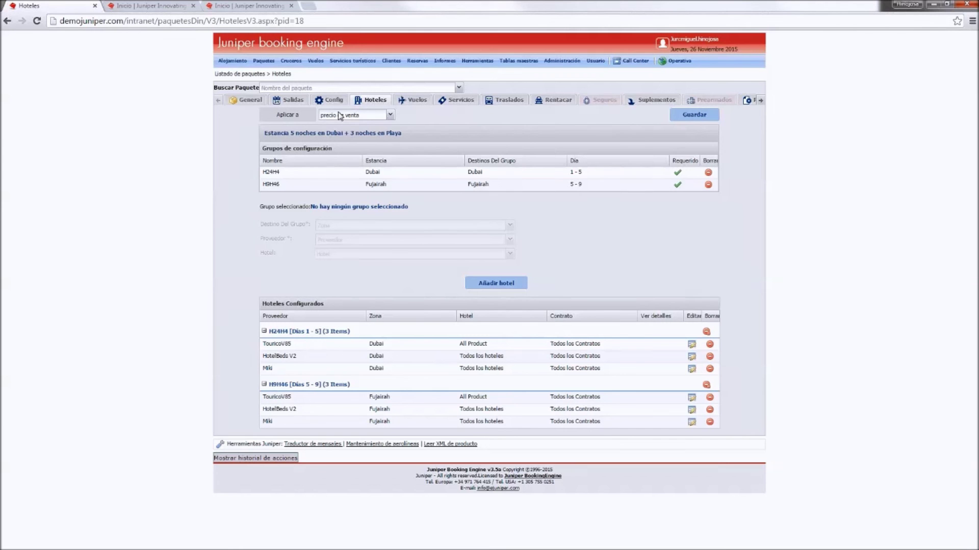
pyautogui.click(389, 114)
pyautogui.click(369, 125)
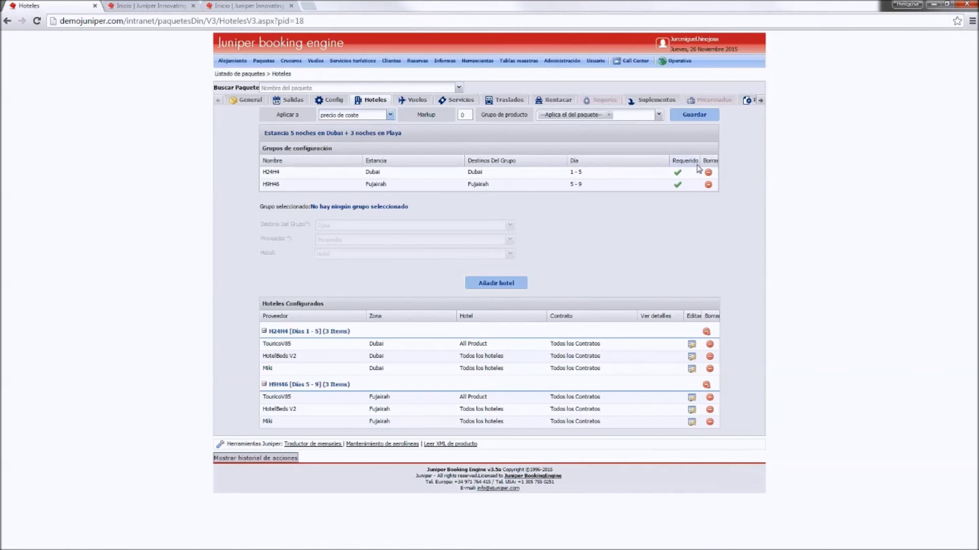
# Step: Set the package's flight pricing to apply to precio de coste and view the markup options per fare type
pyautogui.click(415, 100)
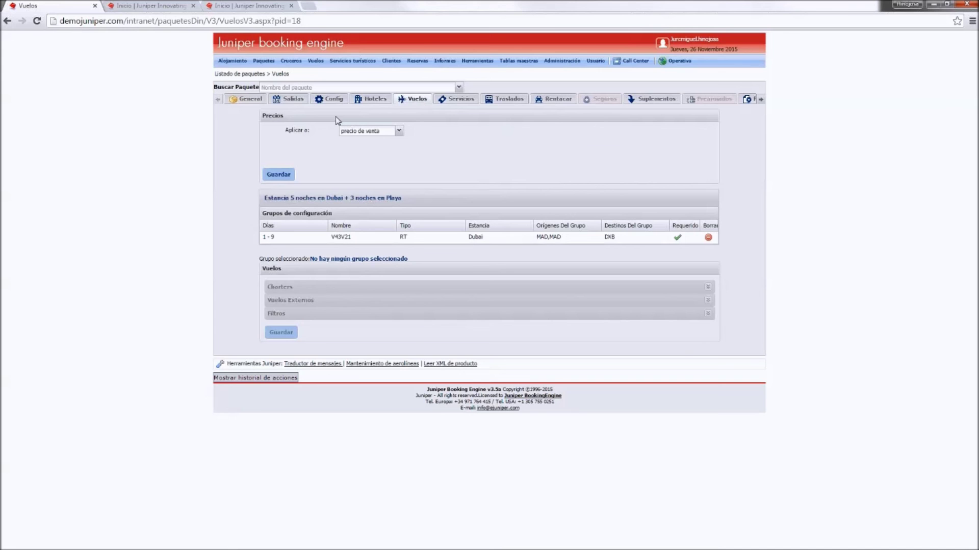
pyautogui.click(399, 131)
pyautogui.click(367, 148)
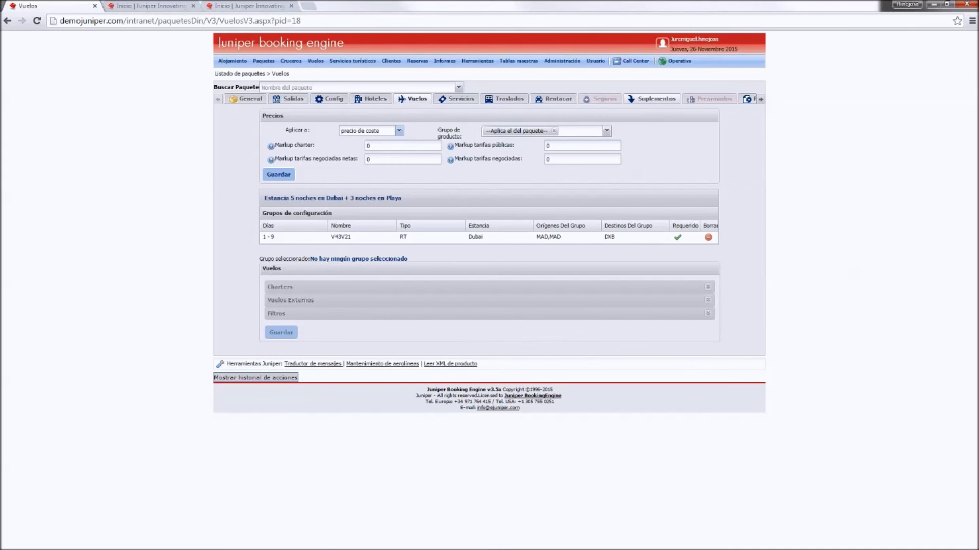
# Step: Review the package's supplements, including the Kit de bienvenida entry and the fields for adding another supplement
pyautogui.click(655, 99)
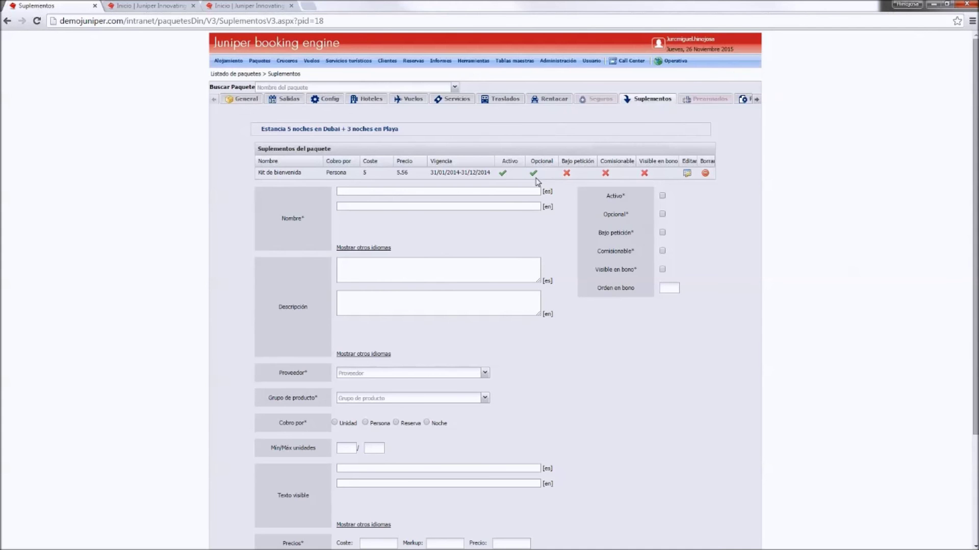
pyautogui.scroll(-2, 520, 265)
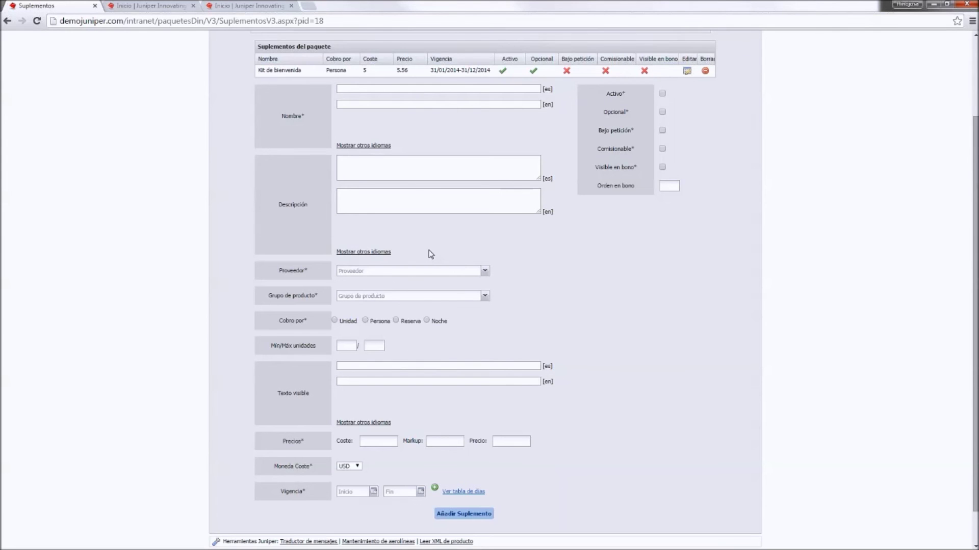
pyautogui.scroll(2, 424, 263)
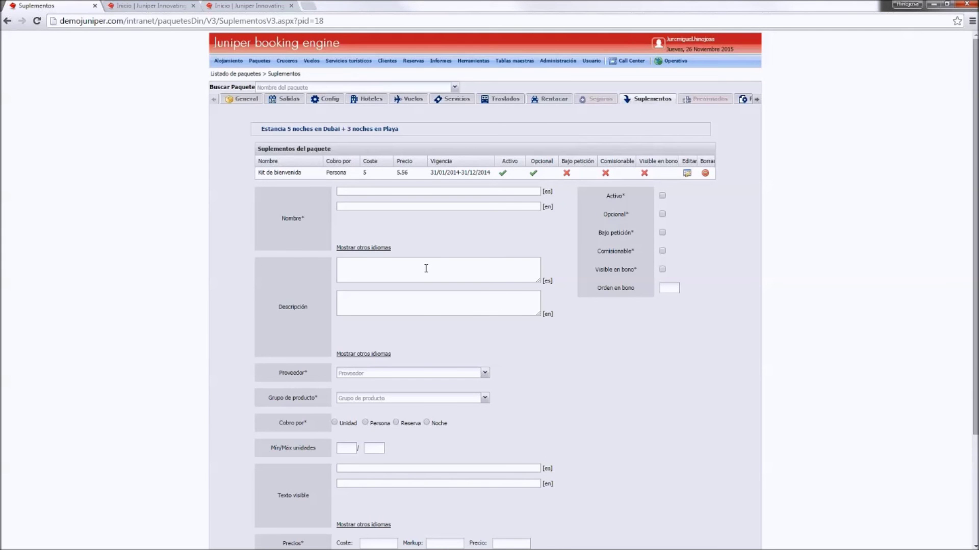
# Step: Open the simulator for the Dubai and beach package and view its search options
pyautogui.moveTo(757, 100)
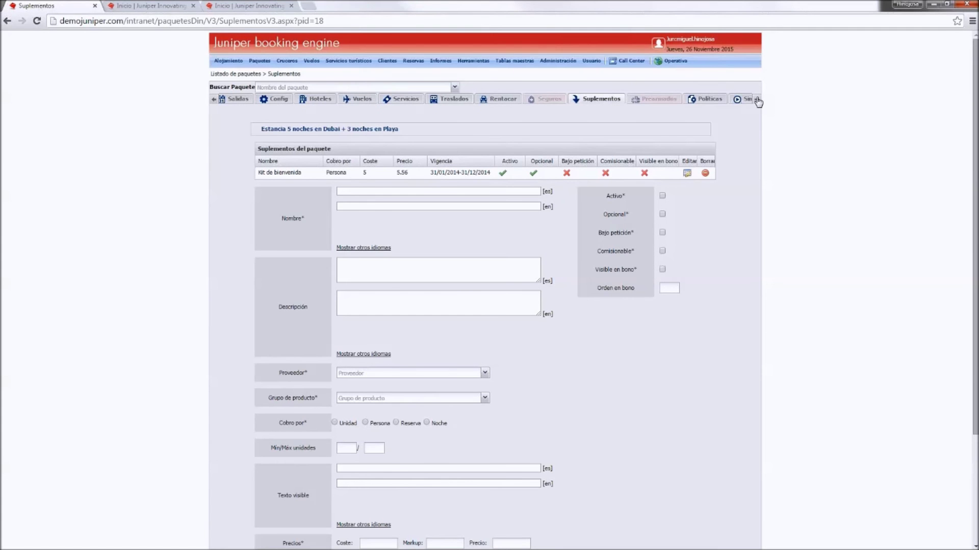
pyautogui.click(757, 100)
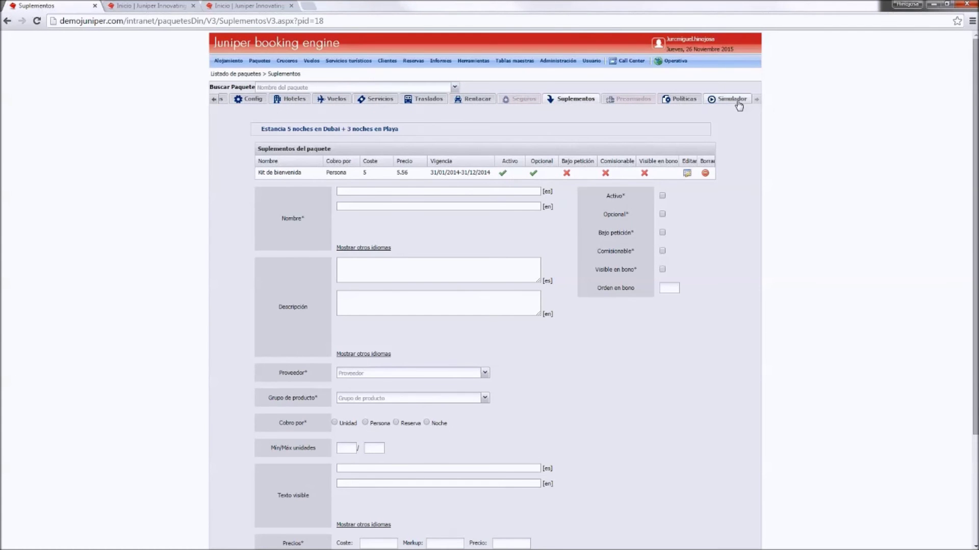
pyautogui.click(738, 102)
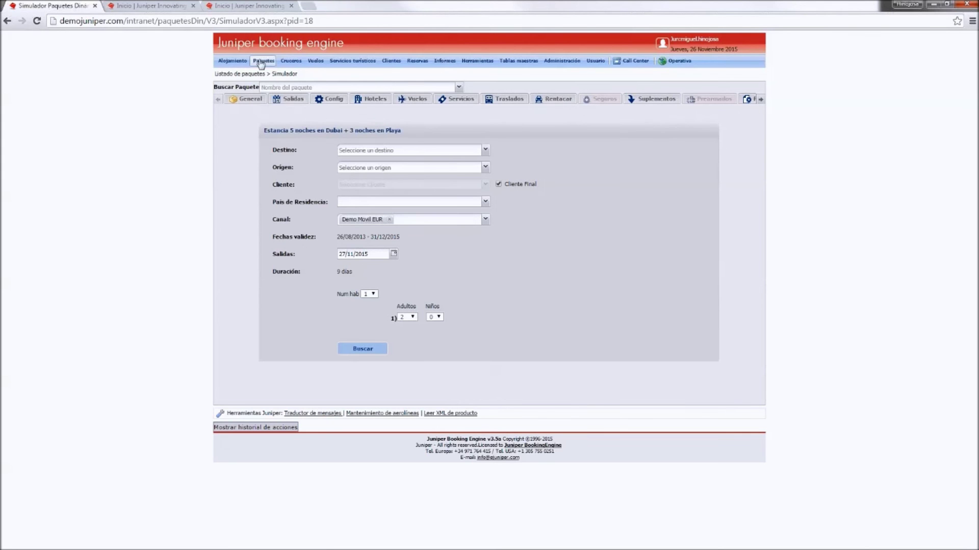
# Step: Open the package list and filter it to show only master packages
pyautogui.moveTo(263, 61)
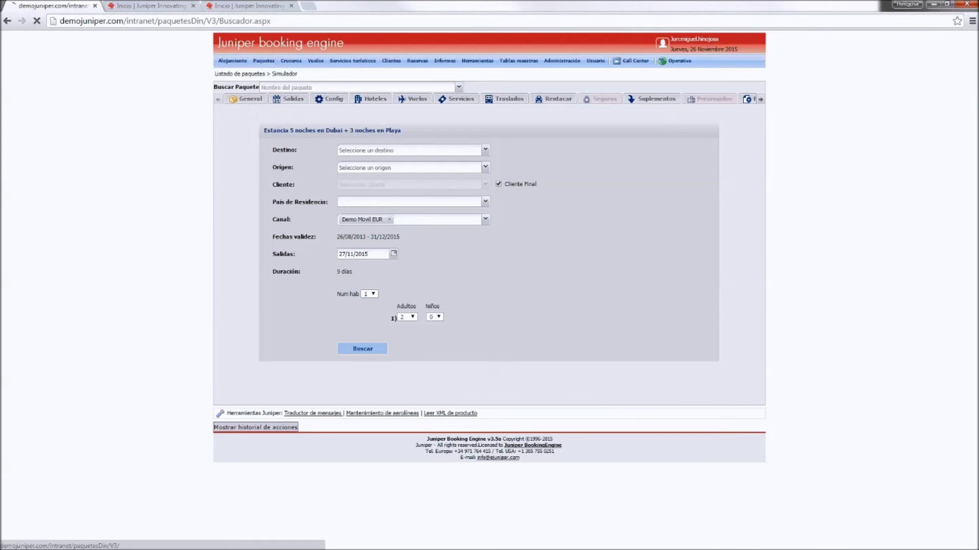
pyautogui.click(280, 77)
pyautogui.click(366, 248)
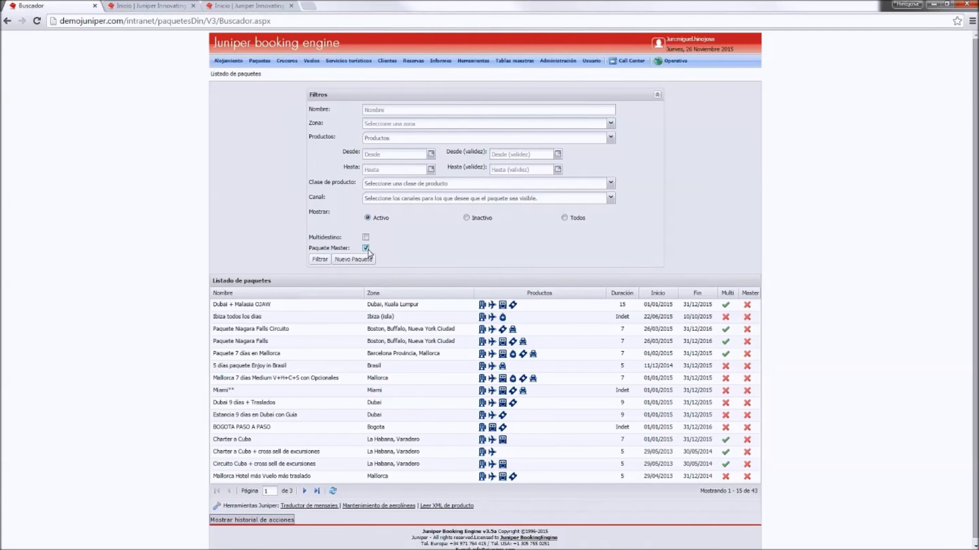
pyautogui.click(321, 260)
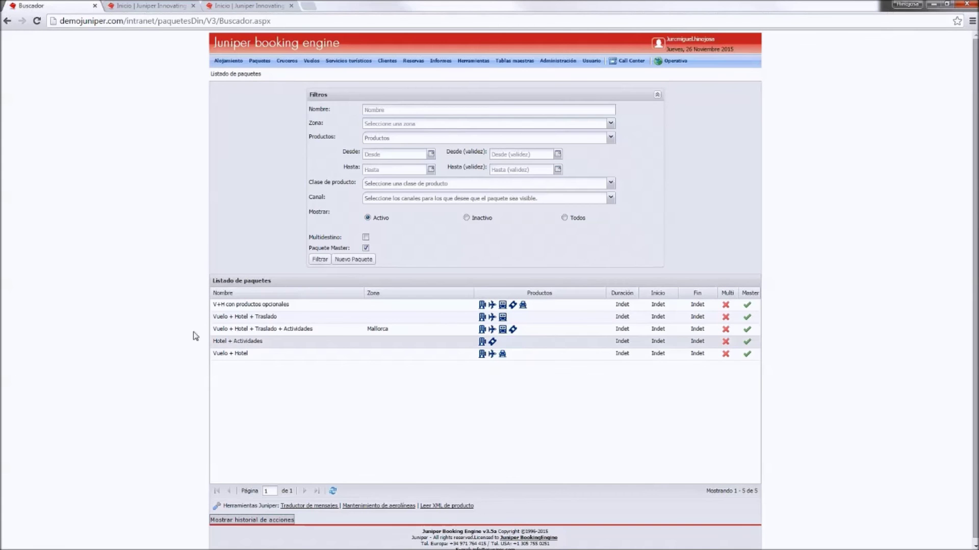
# Step: Open the master package Vuelo + Hotel + Traslado and toggle its Paquete Master option off and back on
pyautogui.click(243, 316)
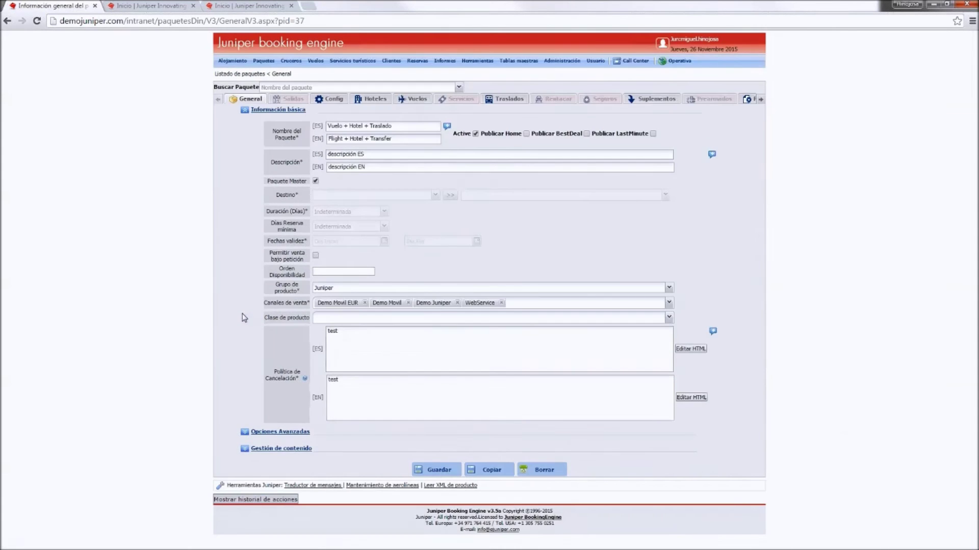
pyautogui.click(315, 181)
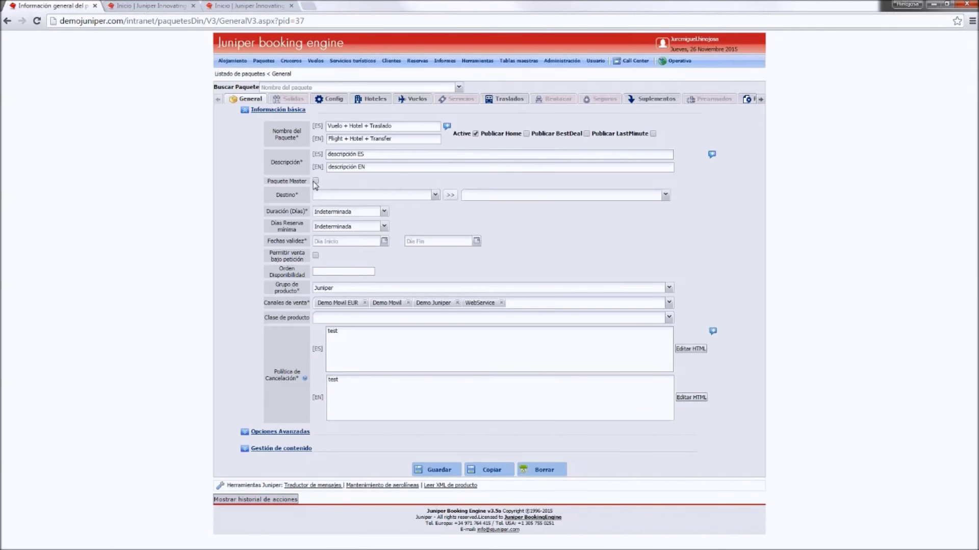
pyautogui.click(315, 182)
pyautogui.click(315, 182)
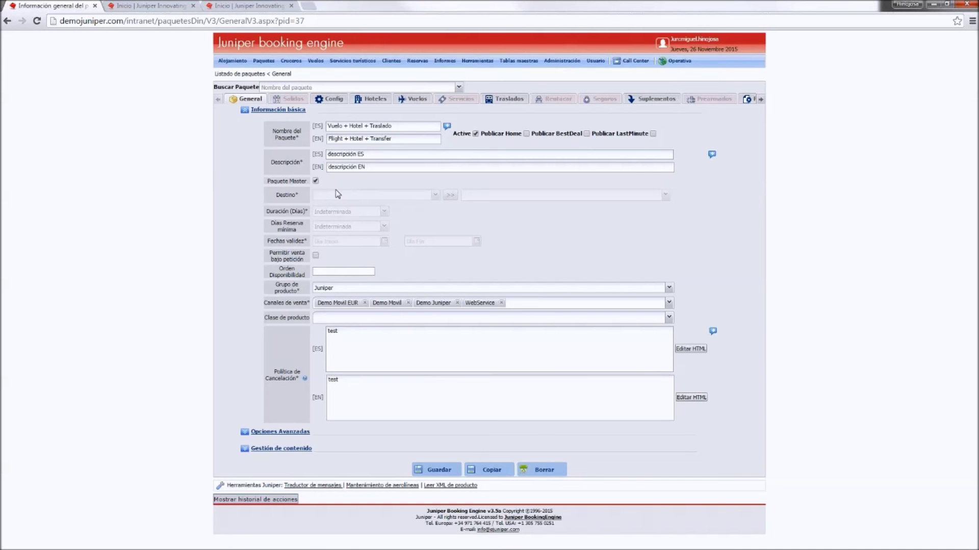
# Step: Switch to the second browser tab and load the public demo site demojuniper.com
pyautogui.click(136, 5)
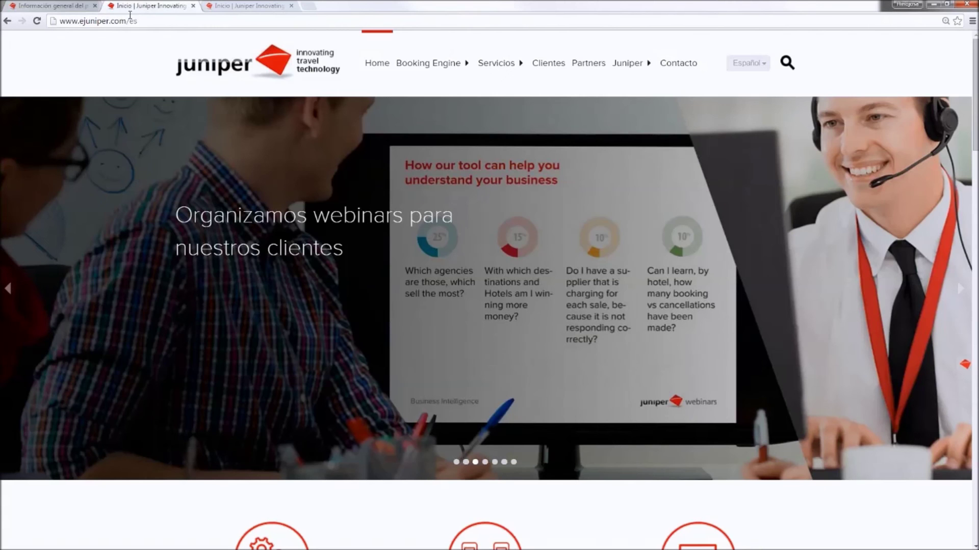
pyautogui.hotkey('ctrl', 'l')
pyautogui.write('demoju')
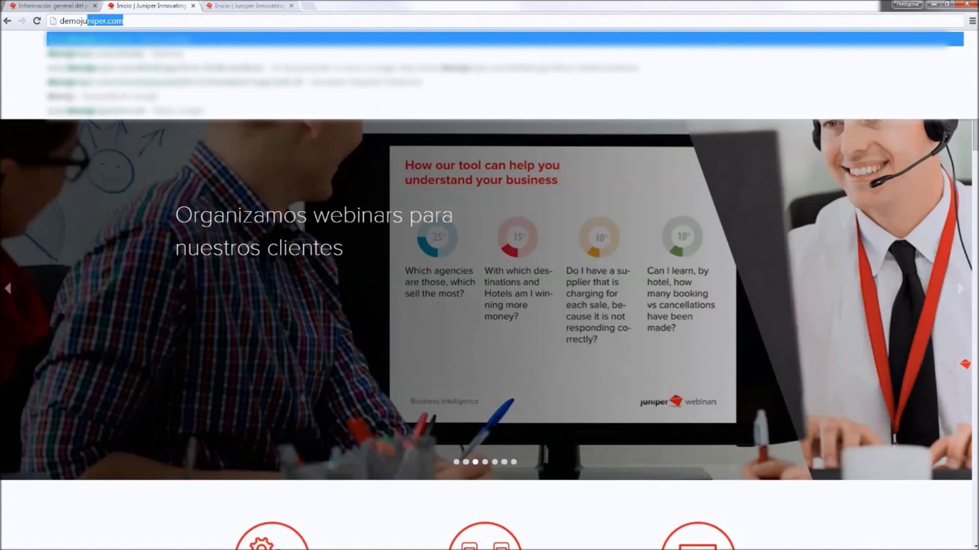
pyautogui.press('Return')
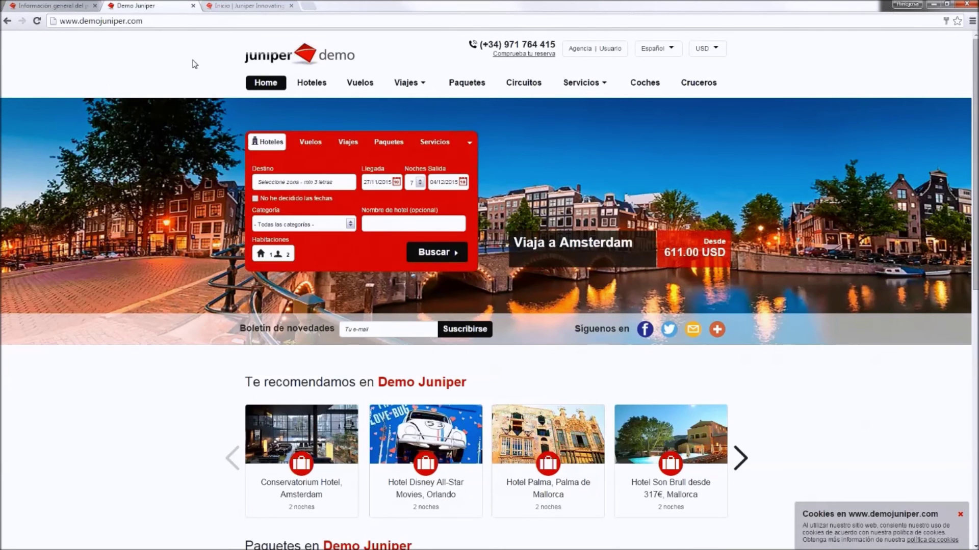
pyautogui.moveTo(408, 82)
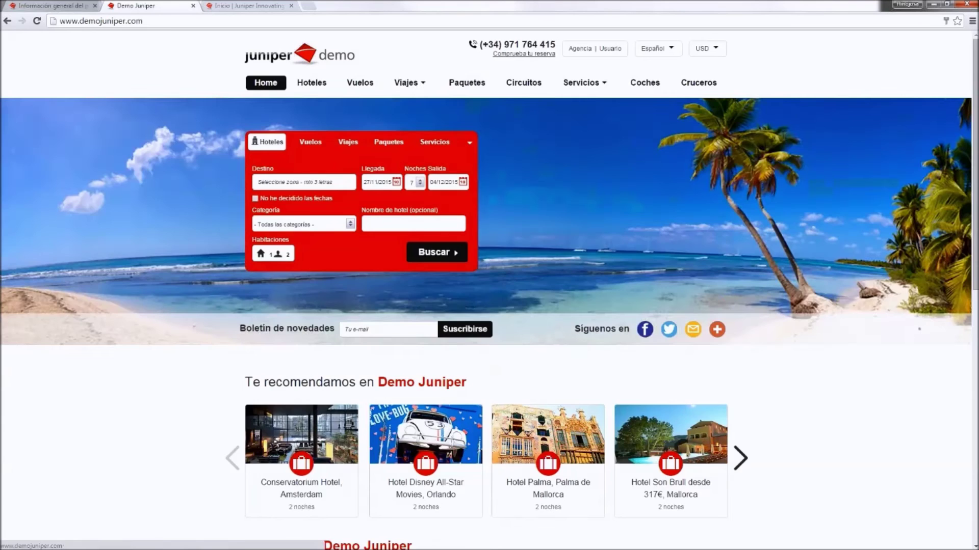
# Step: Switch back to the intranet, filter the package list by Multidestino and open Circuito Cuba + cross sell de excursiones
pyautogui.click(43, 4)
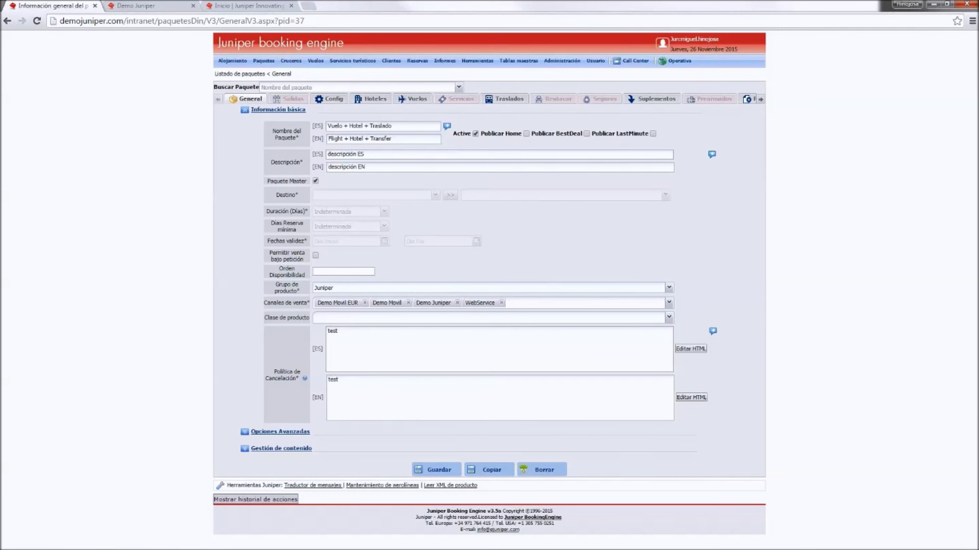
pyautogui.moveTo(263, 61)
pyautogui.click(283, 87)
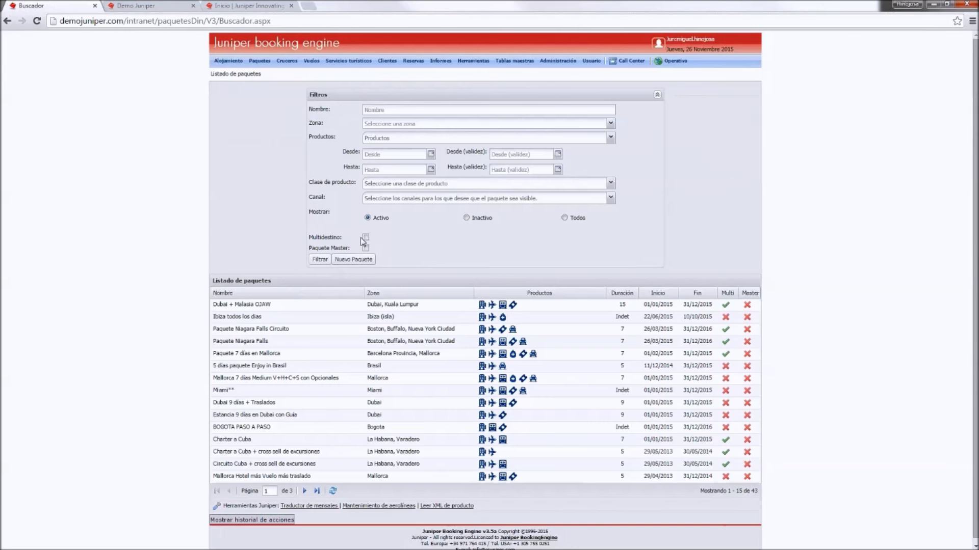
pyautogui.click(319, 260)
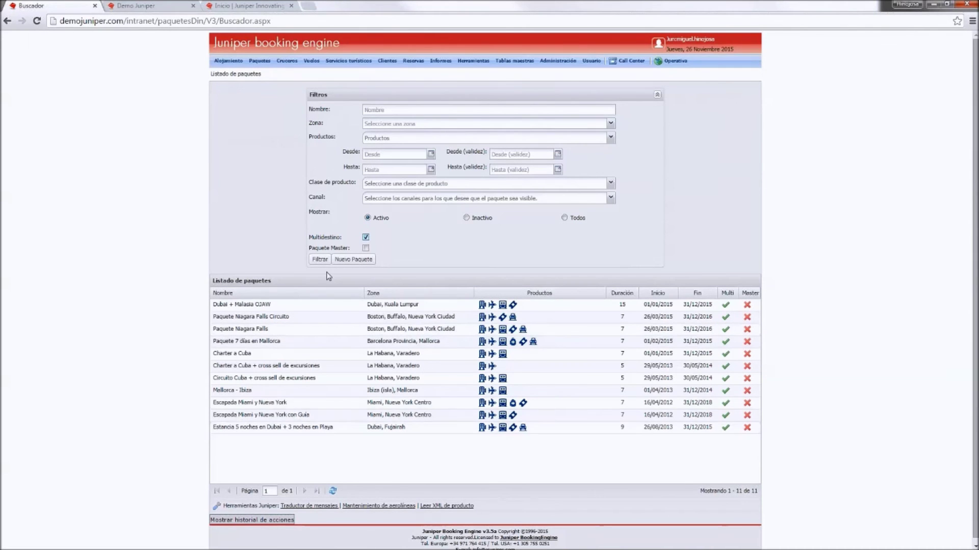
pyautogui.click(298, 380)
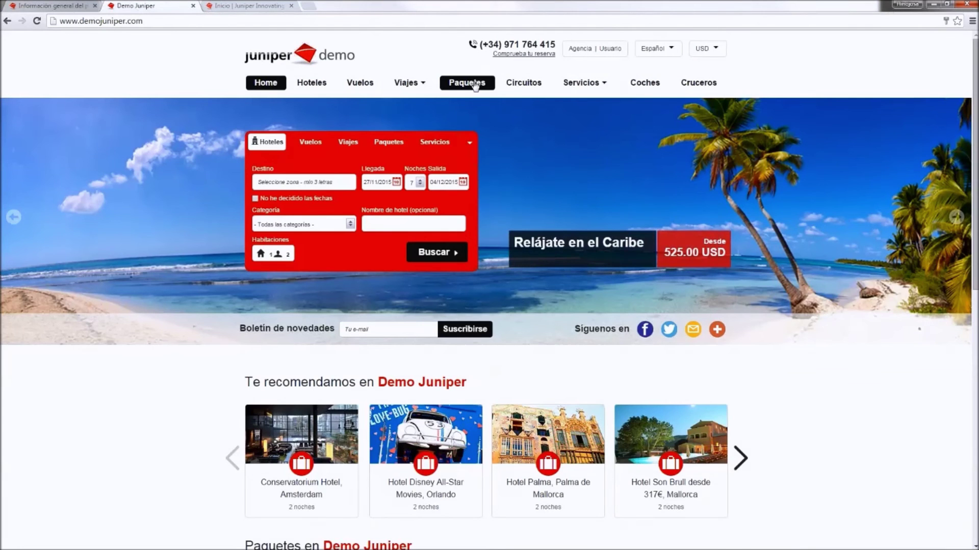
# Step: On the demo site's package search, choose Dubai as destination and Adolfo Suárez Madrid-Barajas airport as origin
pyautogui.click(474, 84)
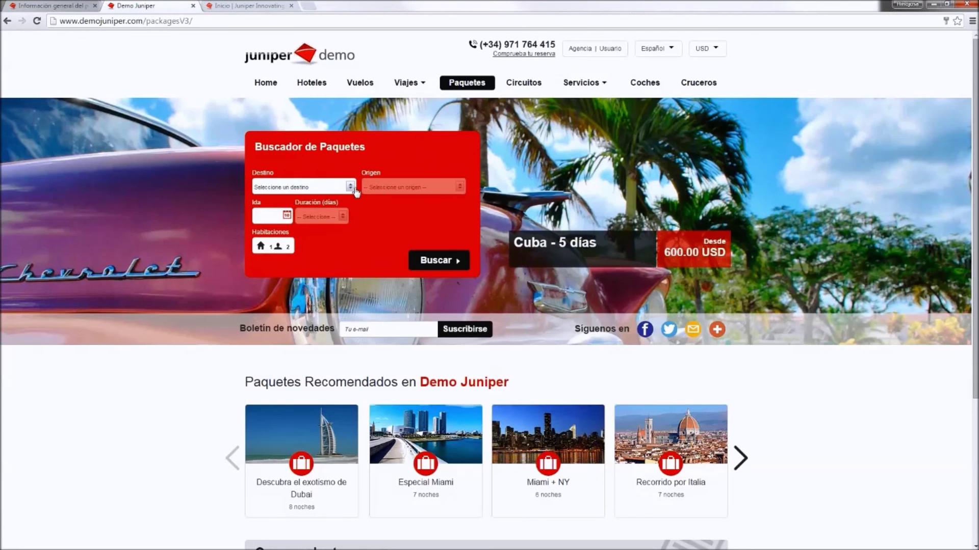
pyautogui.click(321, 185)
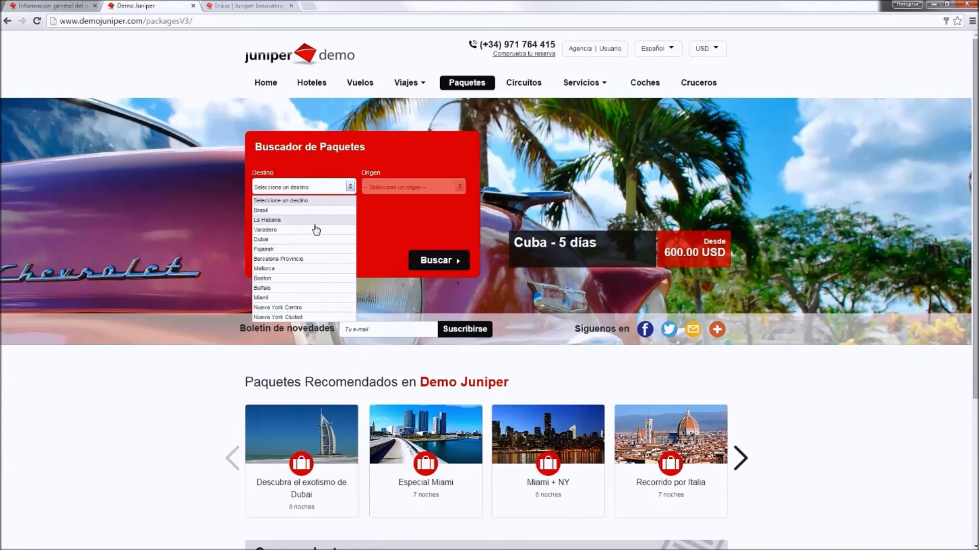
pyautogui.click(316, 243)
pyautogui.click(442, 192)
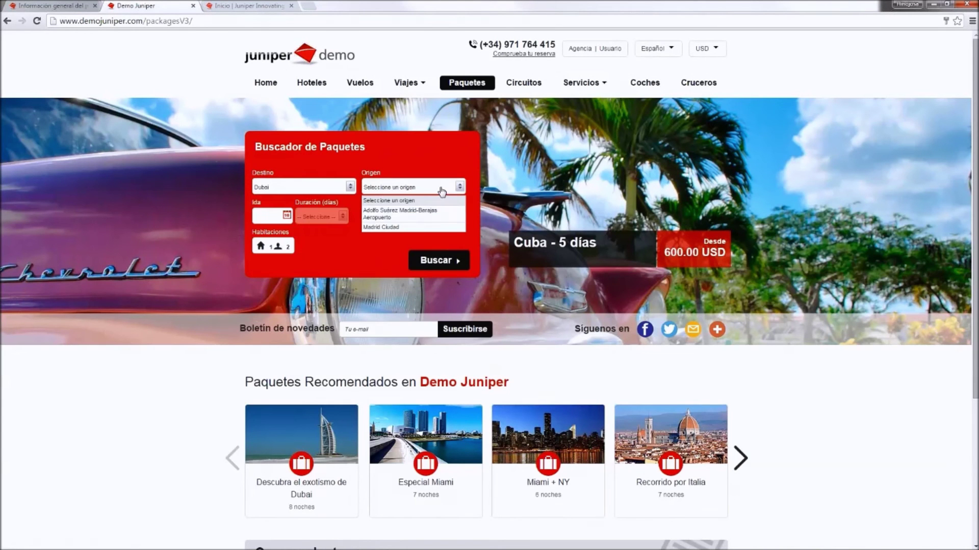
pyautogui.click(426, 221)
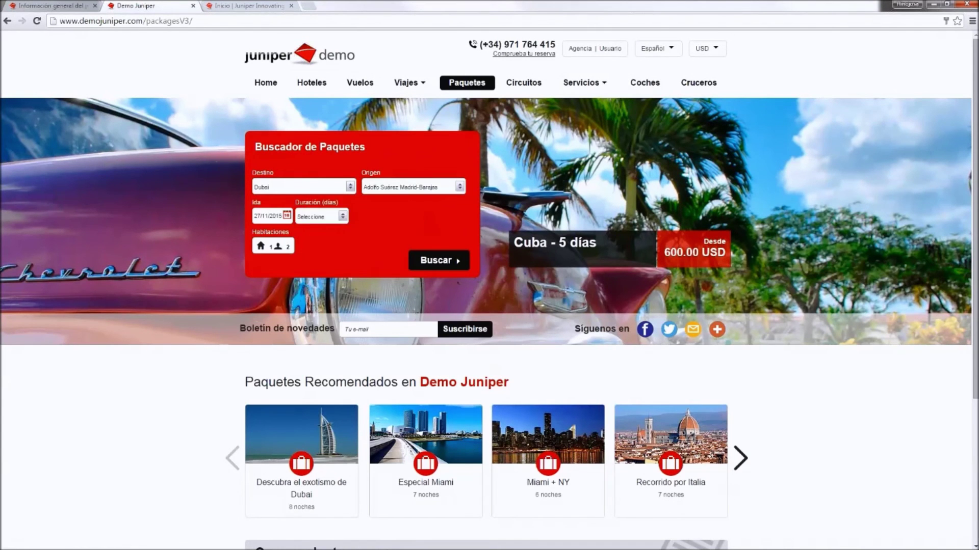
# Step: Set the departure to 16/12/2015 and the duration to 9 days, run the package search and review the results
pyautogui.click(411, 284)
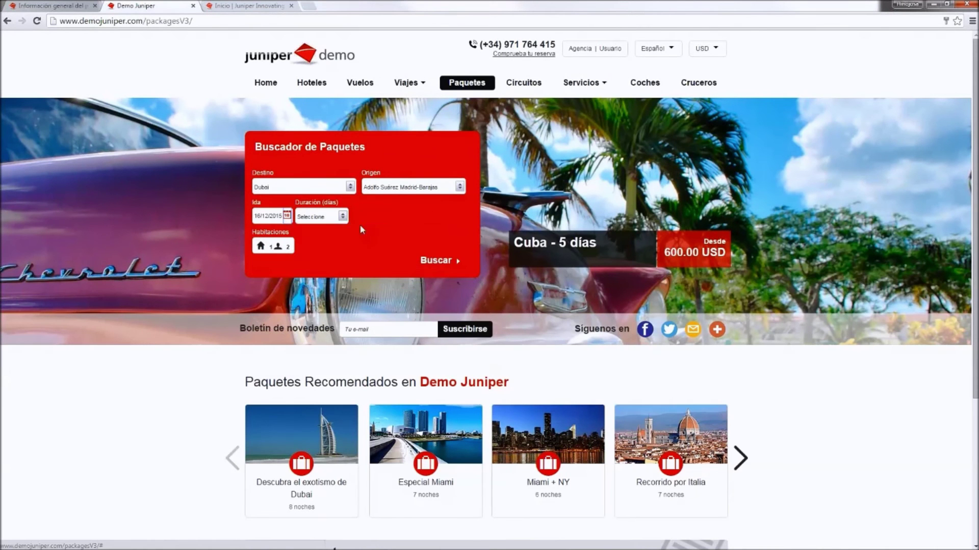
pyautogui.click(337, 218)
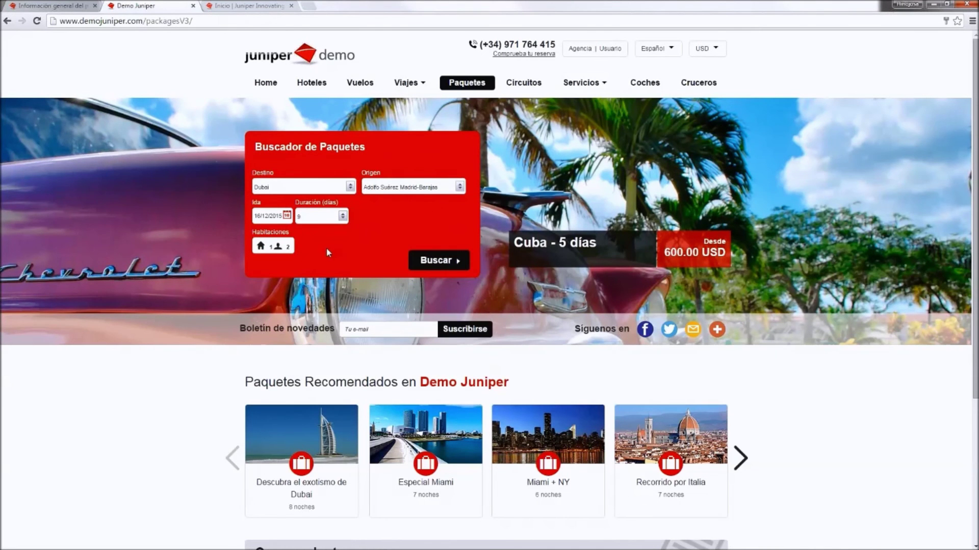
pyautogui.click(450, 262)
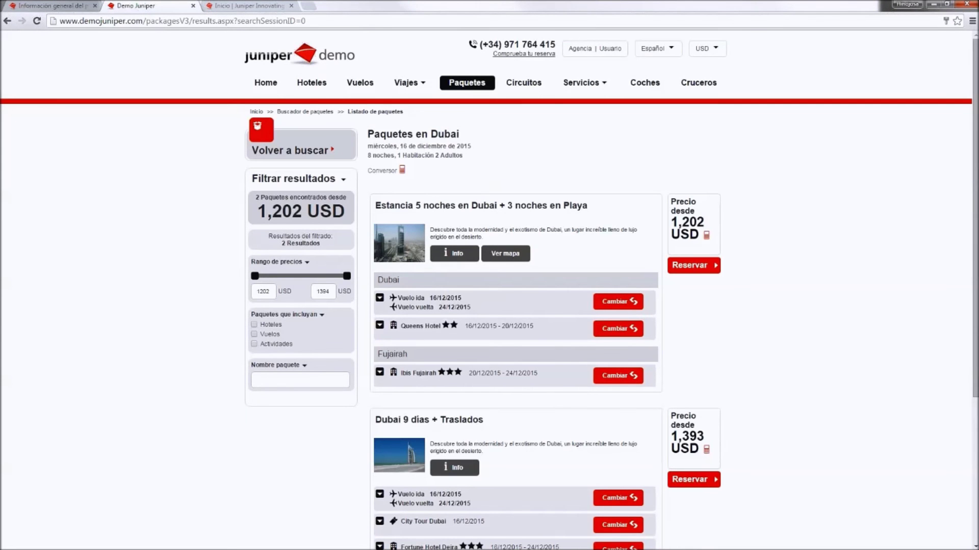
pyautogui.scroll(-2, 474, 290)
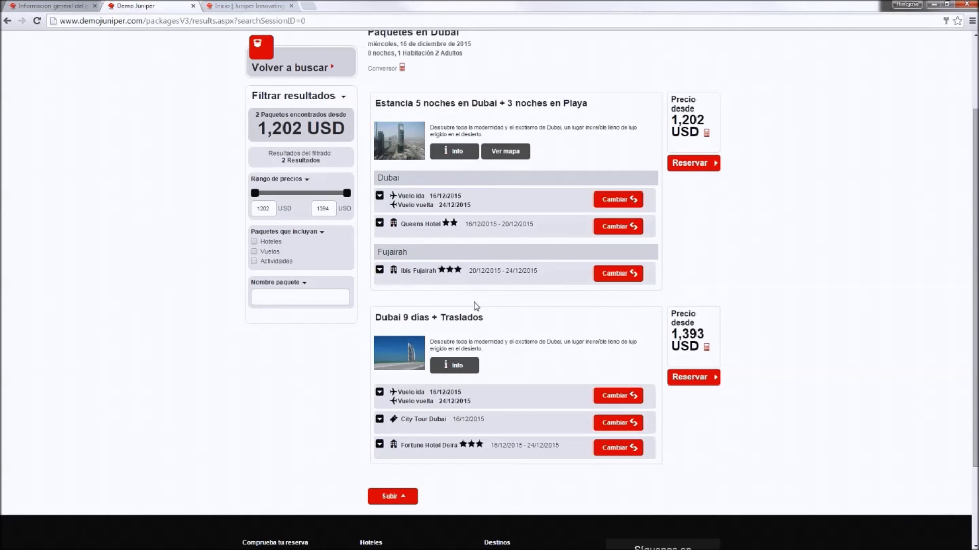